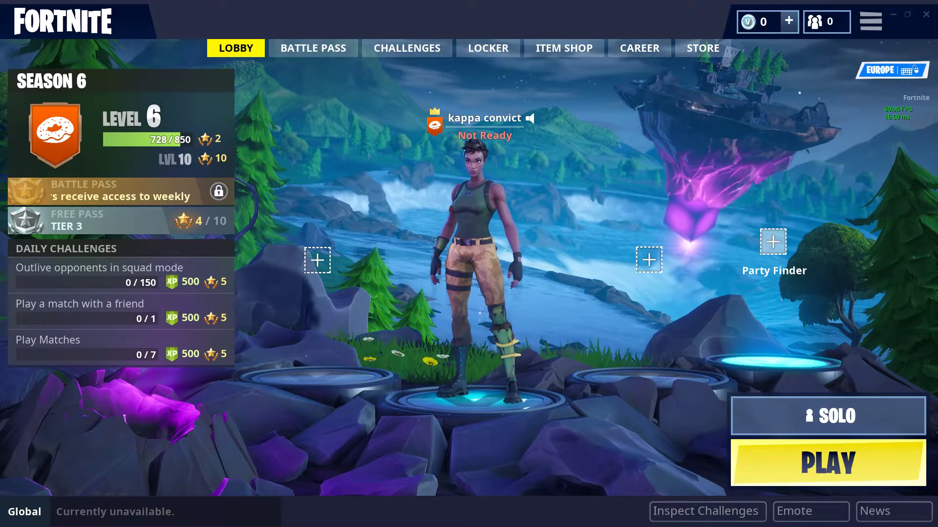
Open Fortnite's settings and check Ignore Gamepad Input, then view the Controller tab's PlayStation®4 layout
{"action": "left_click", "coordinate": [872, 24]}
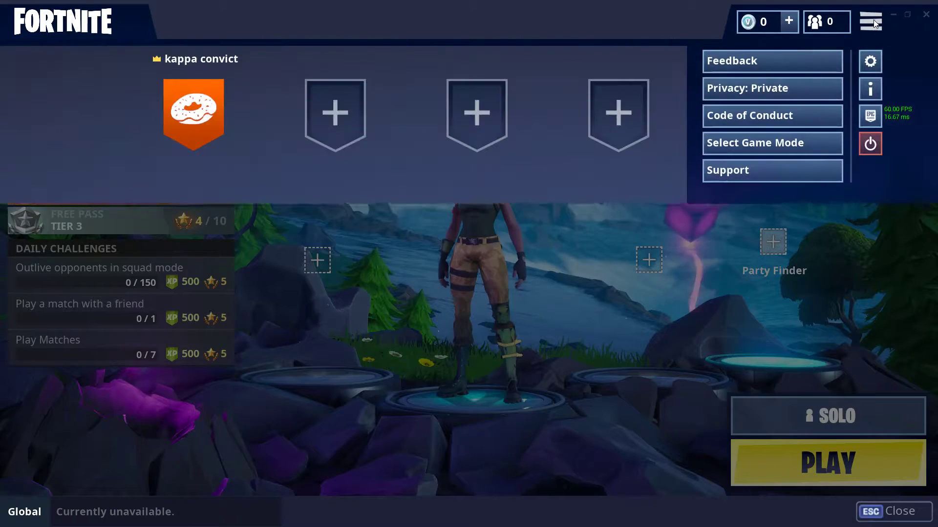
{"action": "left_click", "coordinate": [870, 61]}
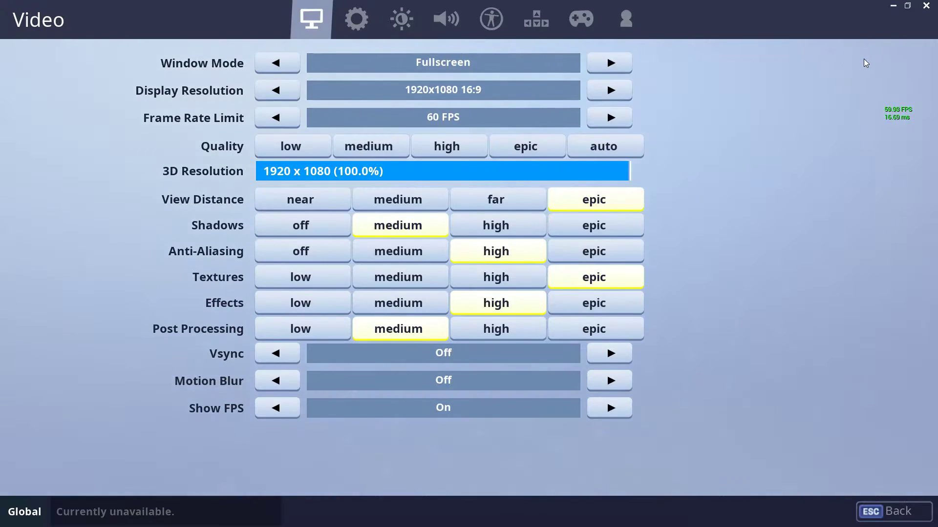
{"action": "left_click", "coordinate": [492, 20]}
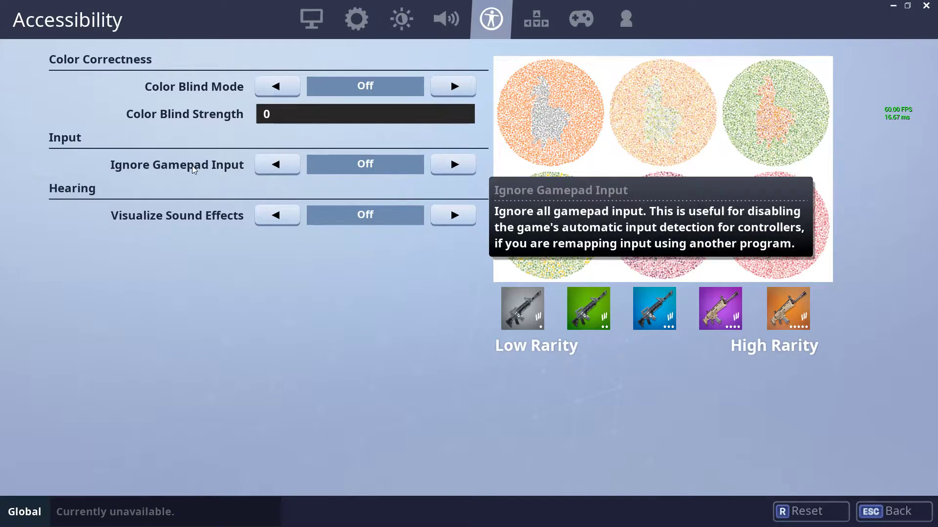
{"action": "mouse_move", "coordinate": [235, 167]}
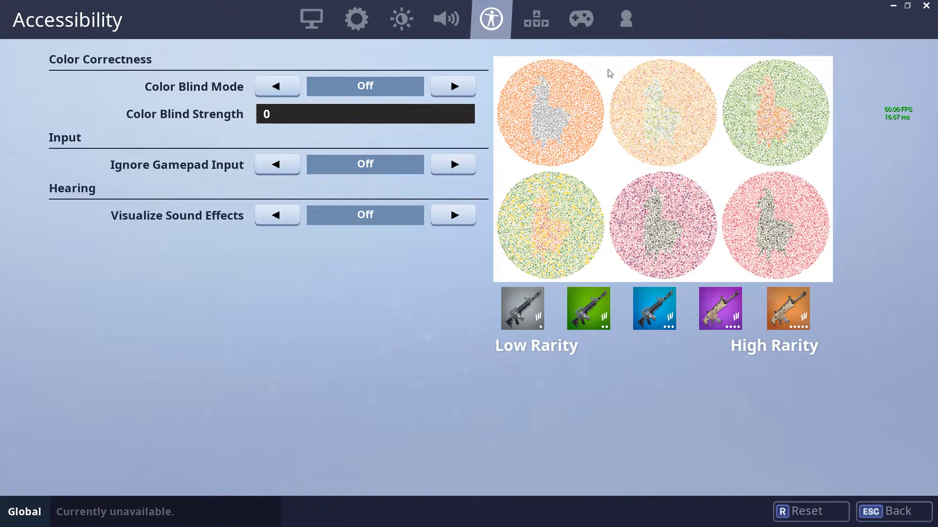
{"action": "left_click", "coordinate": [589, 22]}
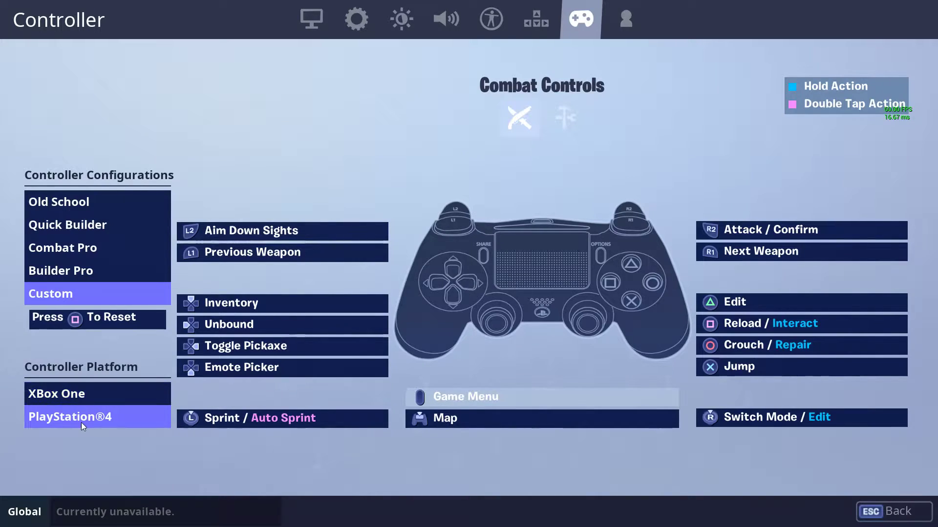
Reopen the game settings on the Accessibility tab
{"action": "key", "text": "Escape"}
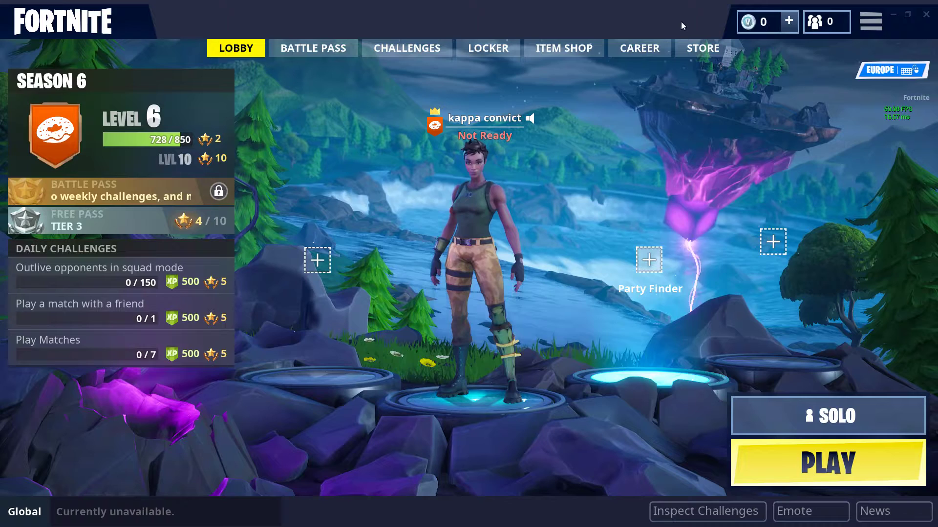
{"action": "left_click", "coordinate": [869, 21]}
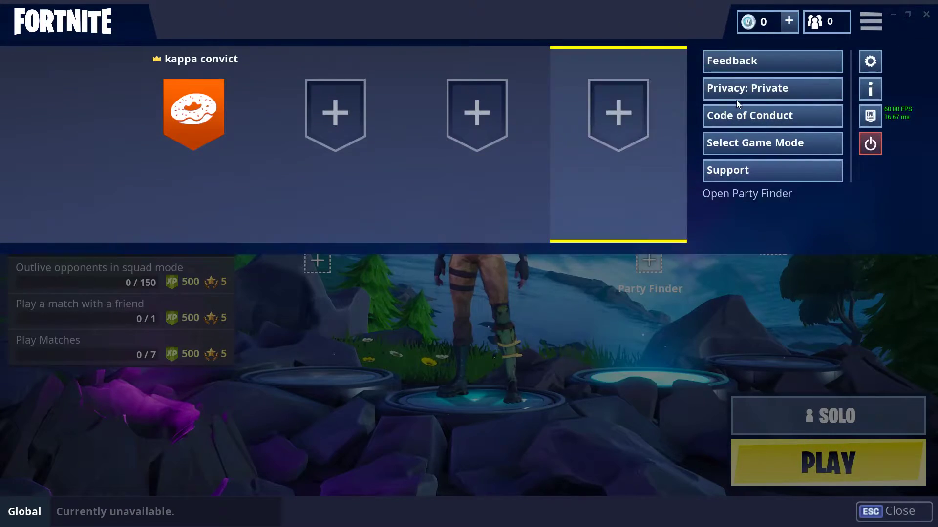
{"action": "left_click", "coordinate": [870, 62]}
{"action": "left_click", "coordinate": [491, 19]}
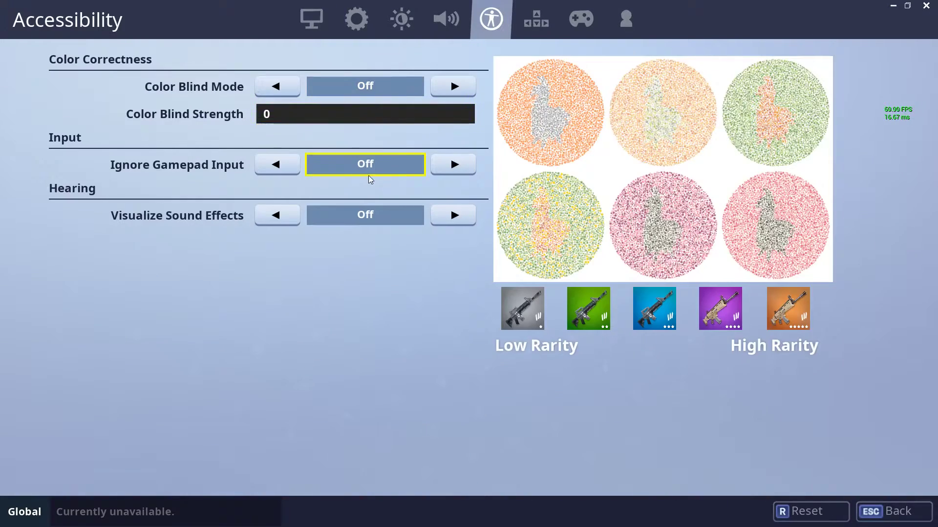
Set Ignore Gamepad Input back to Off, apply it, check the Controller tab, and return to the lobby
{"action": "left_click", "coordinate": [307, 171]}
{"action": "left_click", "coordinate": [454, 165]}
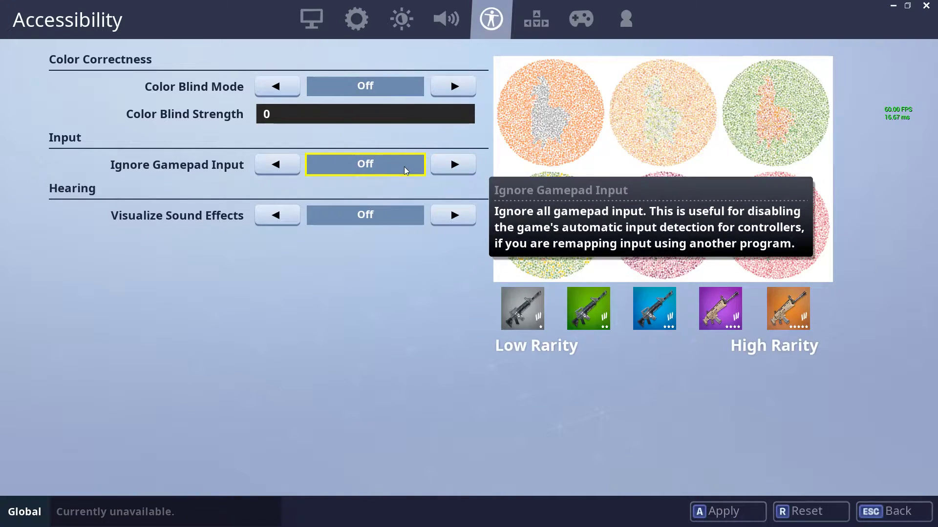
{"action": "left_click", "coordinate": [732, 514]}
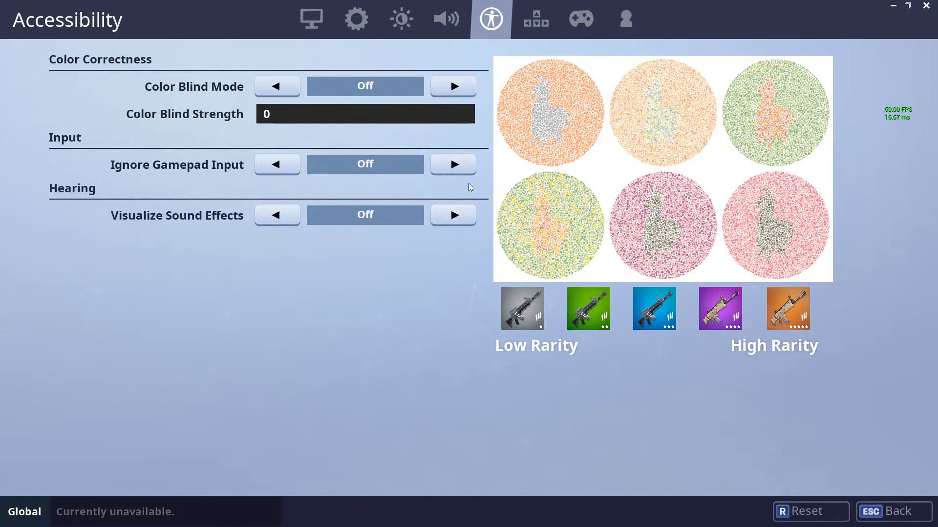
{"action": "left_click", "coordinate": [453, 164]}
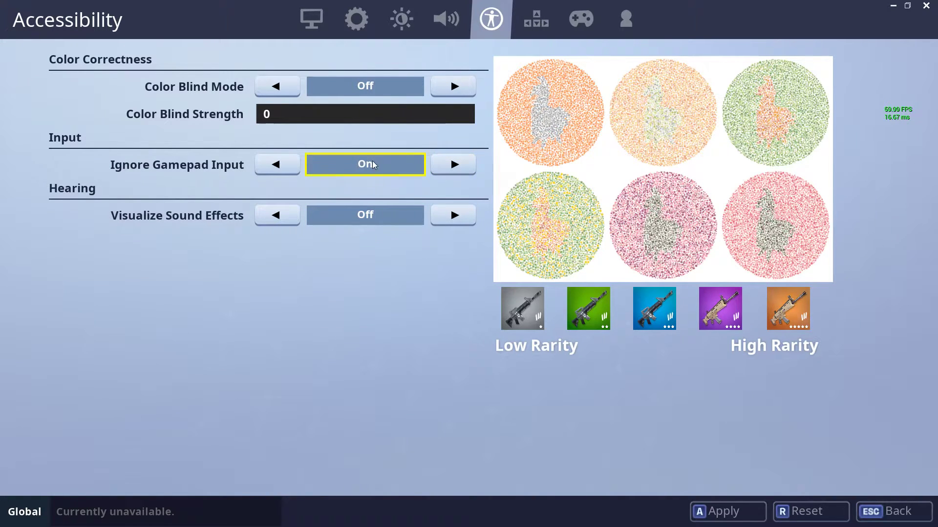
{"action": "left_click", "coordinate": [324, 172]}
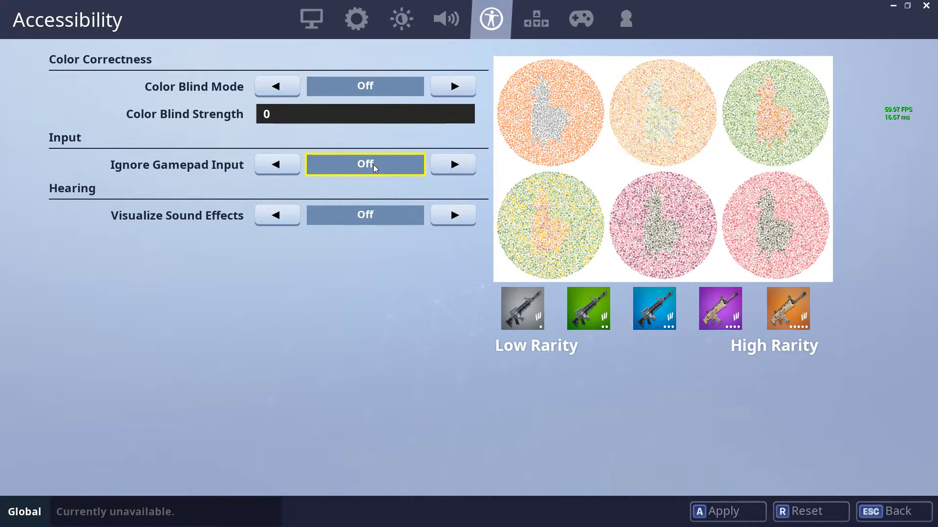
{"action": "left_click", "coordinate": [716, 516]}
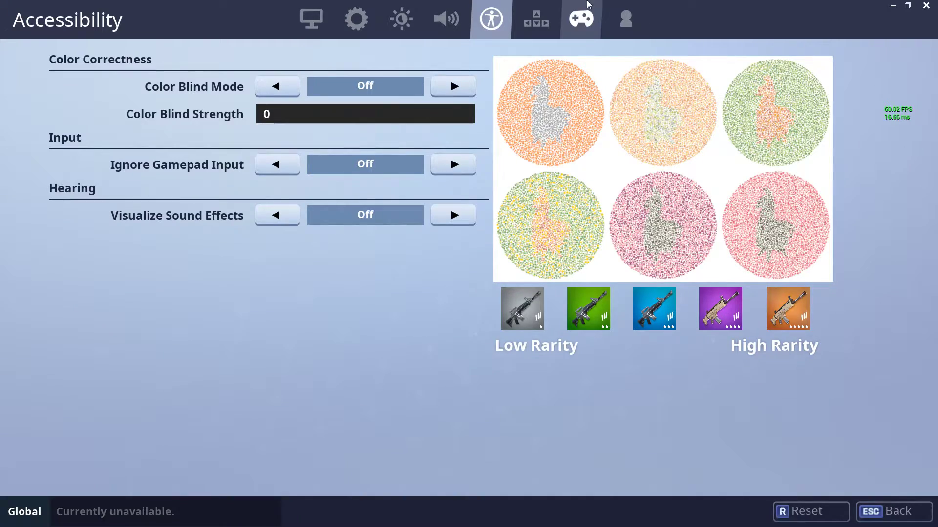
{"action": "left_click", "coordinate": [582, 19]}
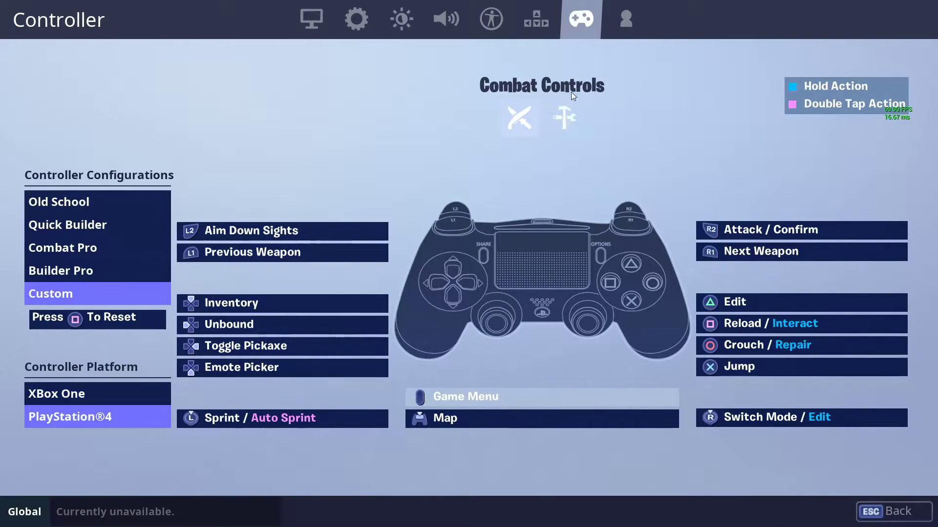
{"action": "left_click", "coordinate": [895, 511]}
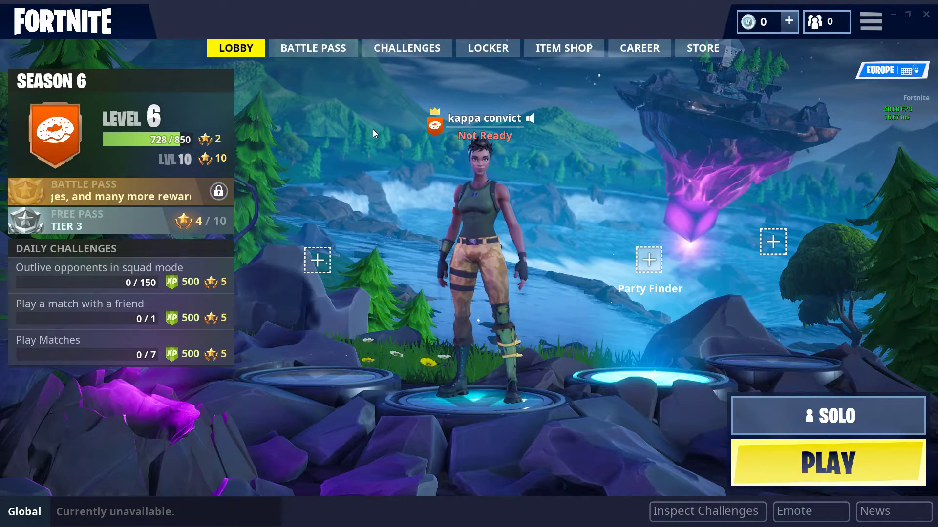
Cycle the lobby between the Battle Pass and neighbouring pages with the controller bumpers
{"action": "key", "text": "Right"}
{"action": "key", "text": "Right"}
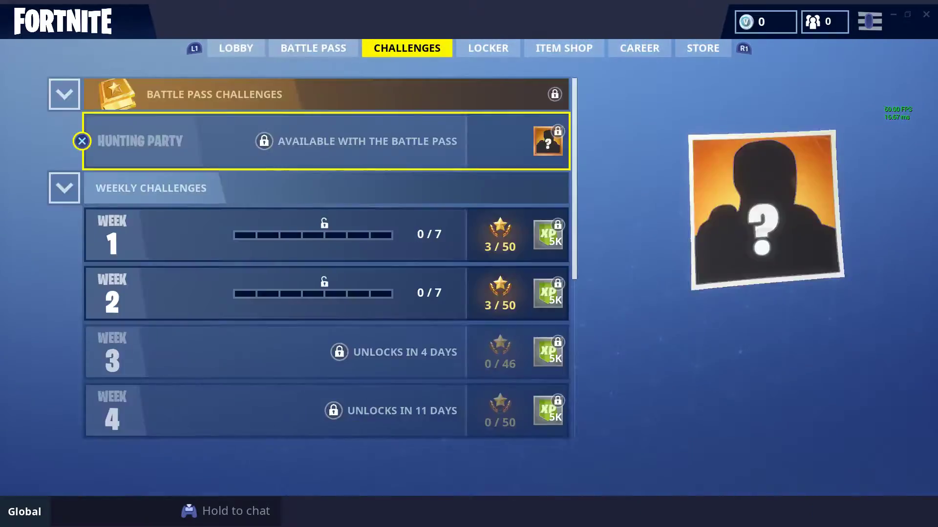
{"action": "key", "text": "Left"}
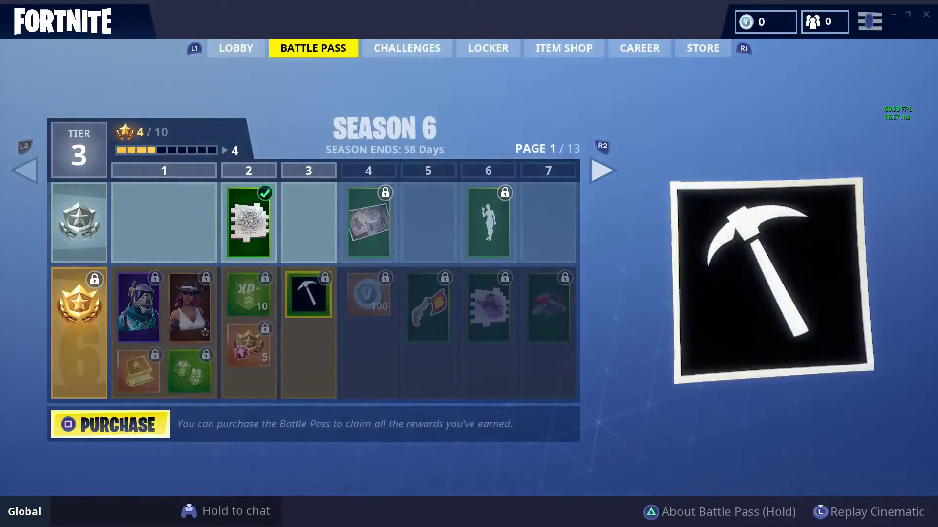
{"action": "key", "text": "Right"}
{"action": "key", "text": "Right"}
{"action": "key", "text": "Right"}
{"action": "key", "text": "Left"}
{"action": "key", "text": "Left"}
{"action": "key", "text": "Left"}
{"action": "key", "text": "Left"}
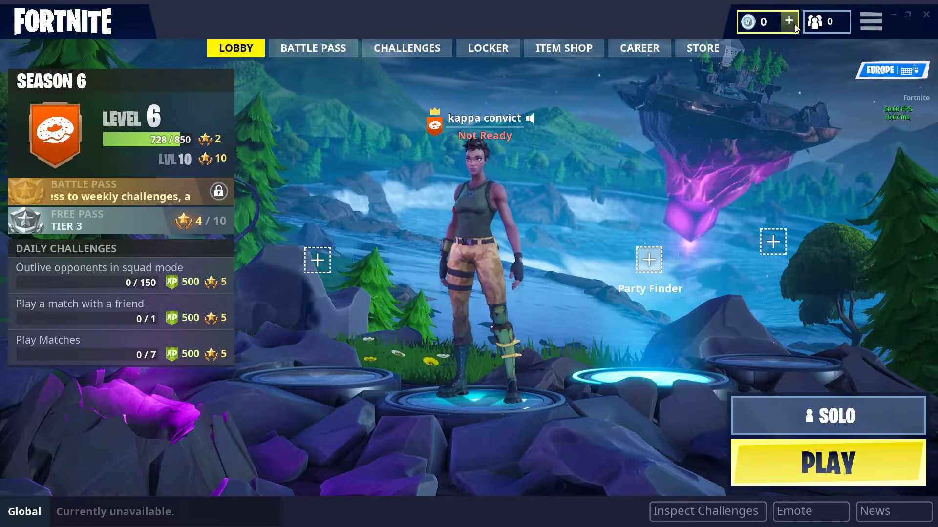
{"action": "left_click", "coordinate": [901, 14]}
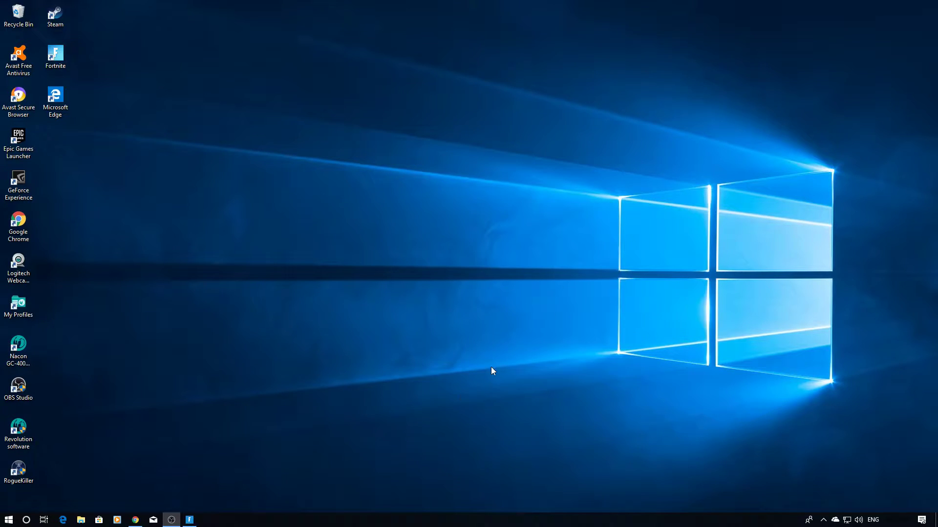
{"action": "mouse_move", "coordinate": [137, 523]}
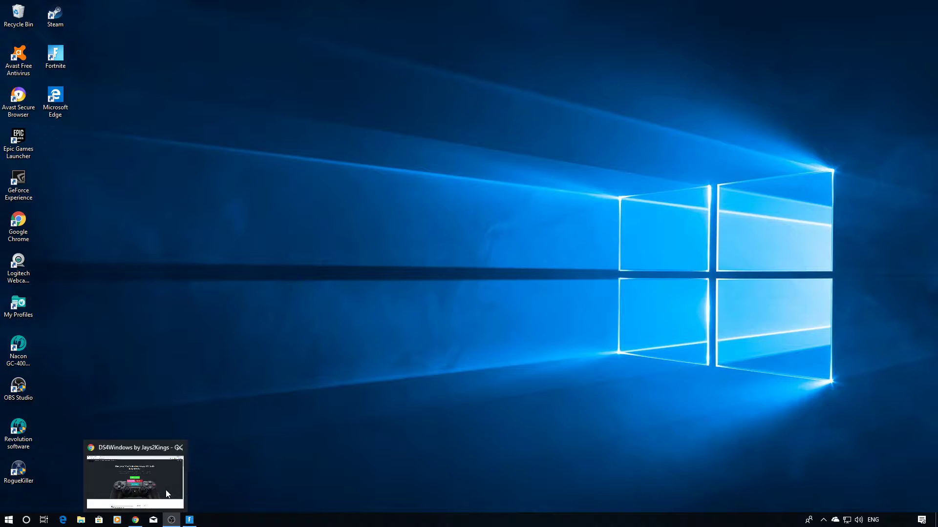
{"action": "left_click", "coordinate": [136, 521]}
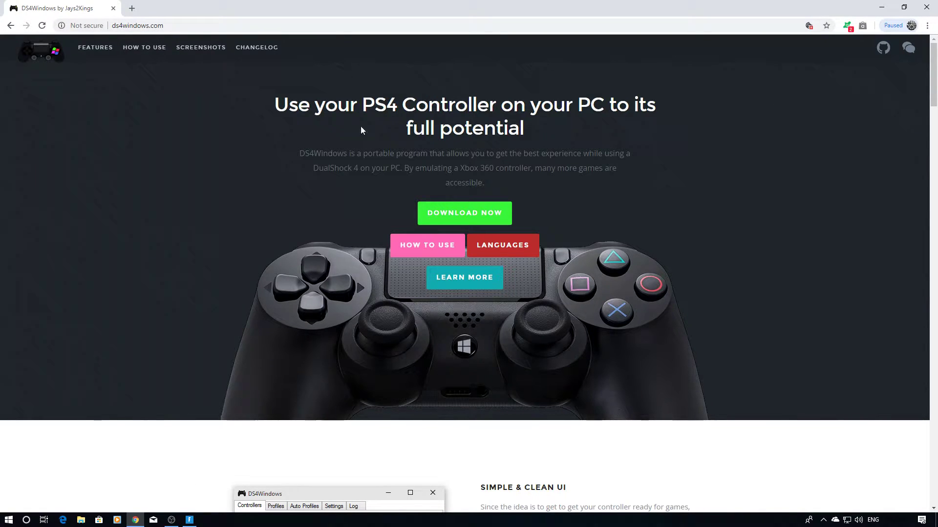
{"action": "left_click", "coordinate": [170, 26]}
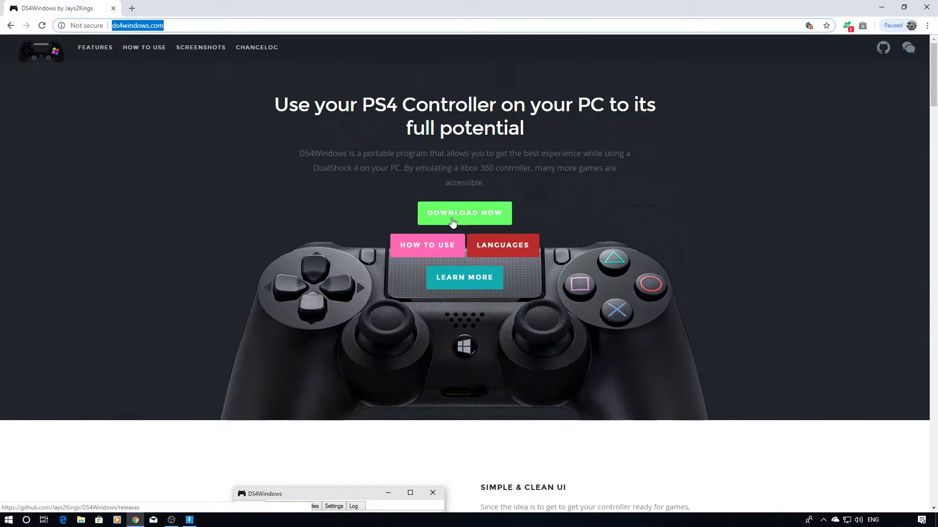
{"action": "scroll", "coordinate": [453, 222], "scroll_direction": "down", "scroll_amount": 6}
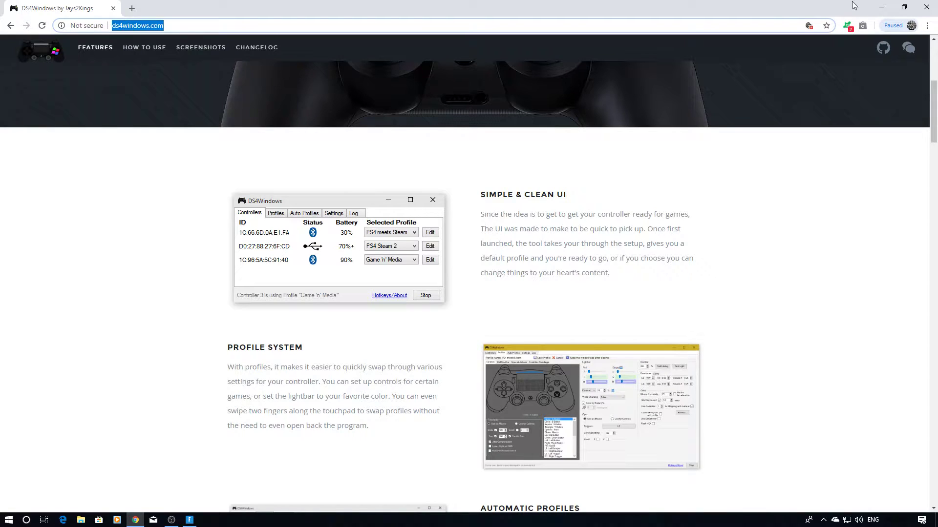
{"action": "scroll", "coordinate": [506, 151], "scroll_direction": "up", "scroll_amount": 6}
{"action": "left_click", "coordinate": [881, 8]}
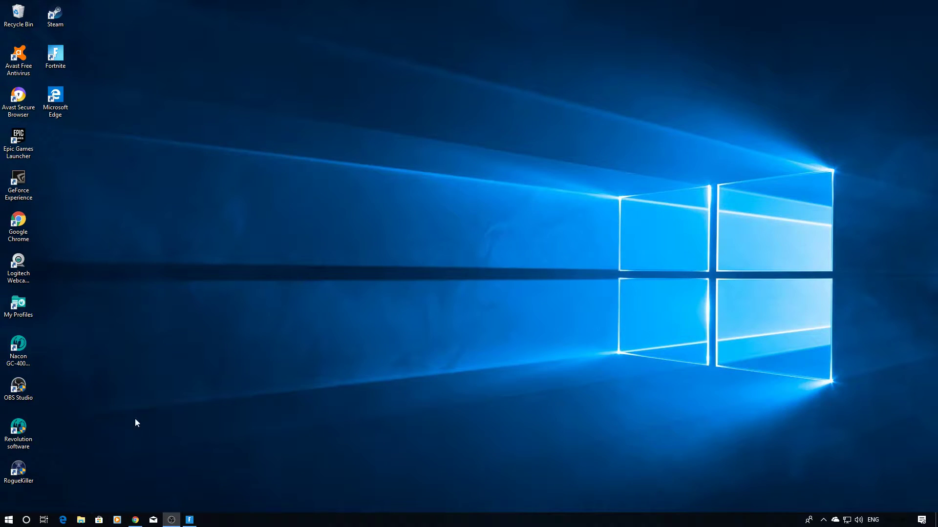
Launch DS4Windows.exe from the DS4Windows_1.4.99.nacon_x64\DS4Windows folder, then close Explorer
{"action": "left_click", "coordinate": [82, 521]}
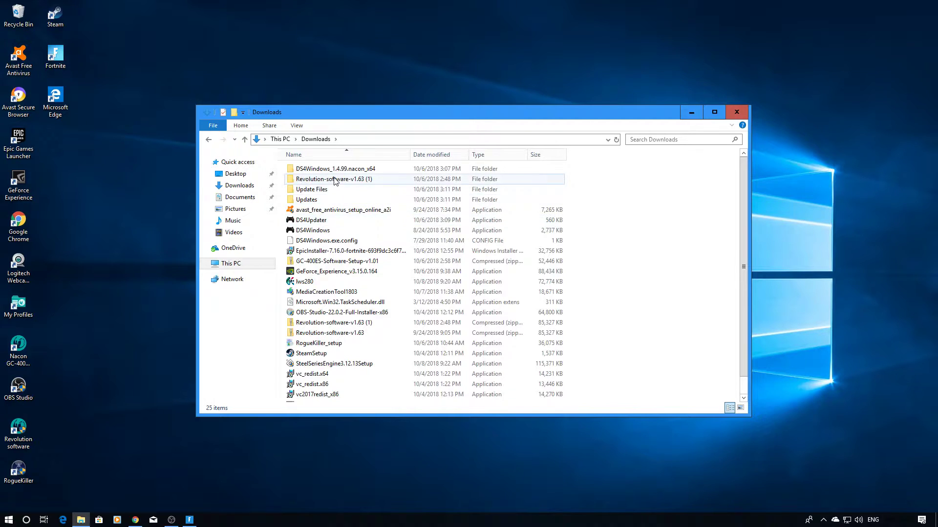
{"action": "double_click", "coordinate": [313, 171]}
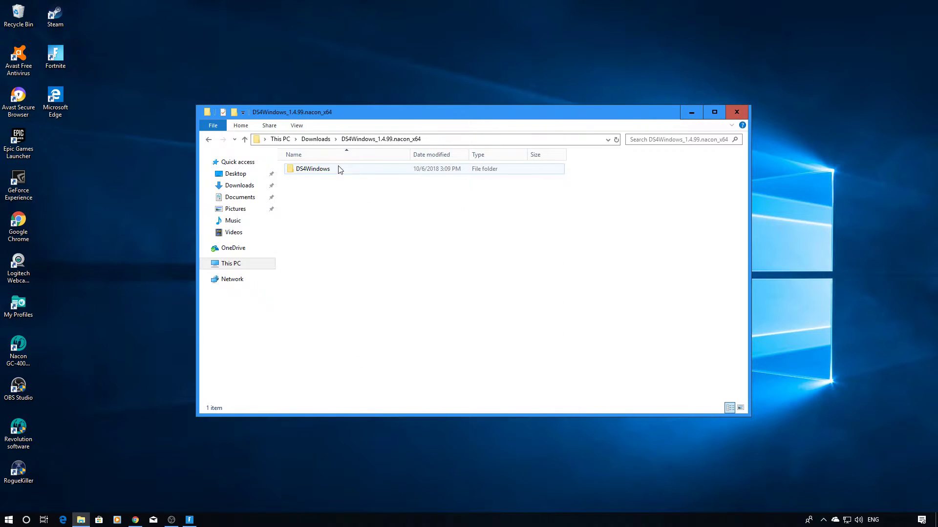
{"action": "double_click", "coordinate": [321, 173]}
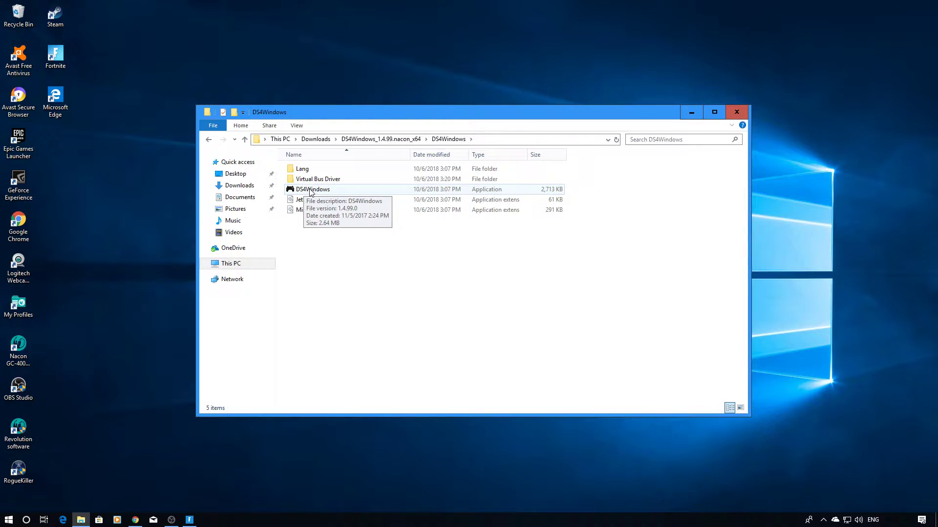
{"action": "left_click", "coordinate": [310, 191]}
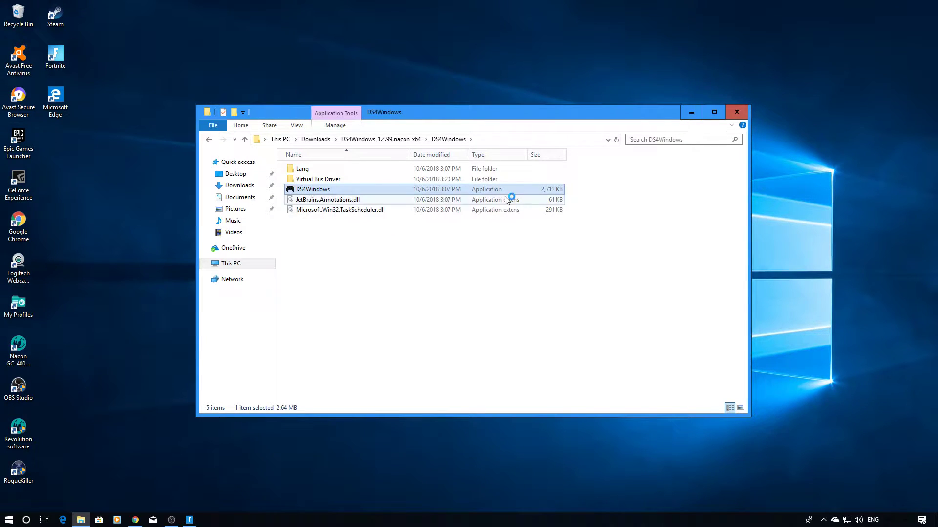
{"action": "left_click", "coordinate": [736, 114]}
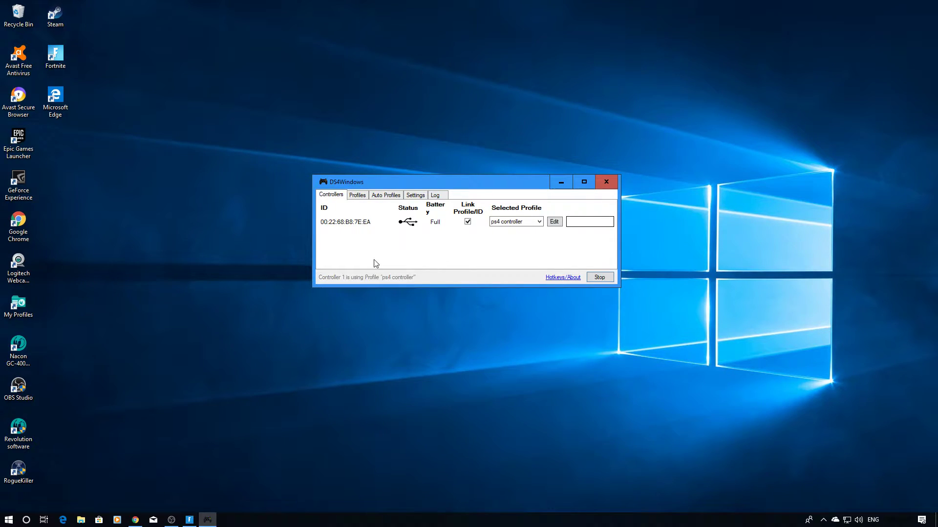
Show the Profiles list and select Default, then the 'ps4 controller' profile
{"action": "left_click", "coordinate": [362, 199]}
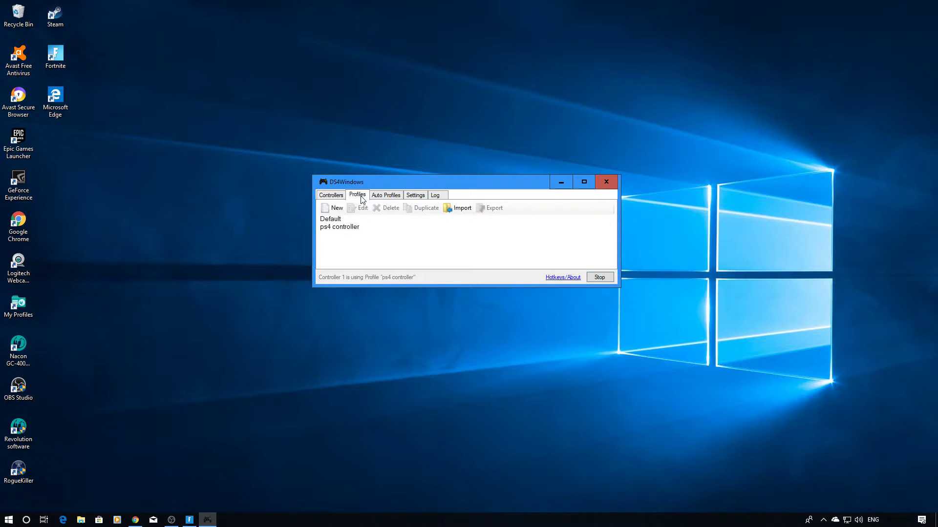
{"action": "left_click", "coordinate": [333, 220]}
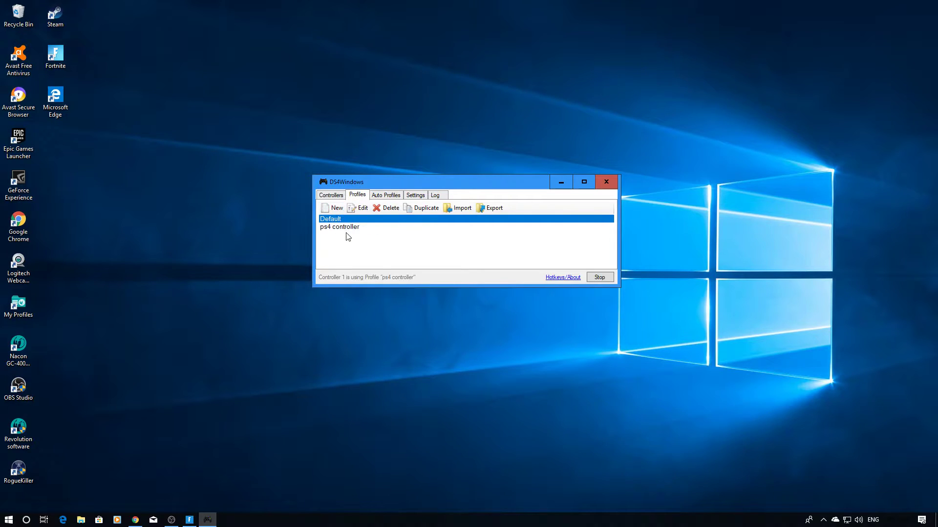
{"action": "left_click", "coordinate": [348, 228]}
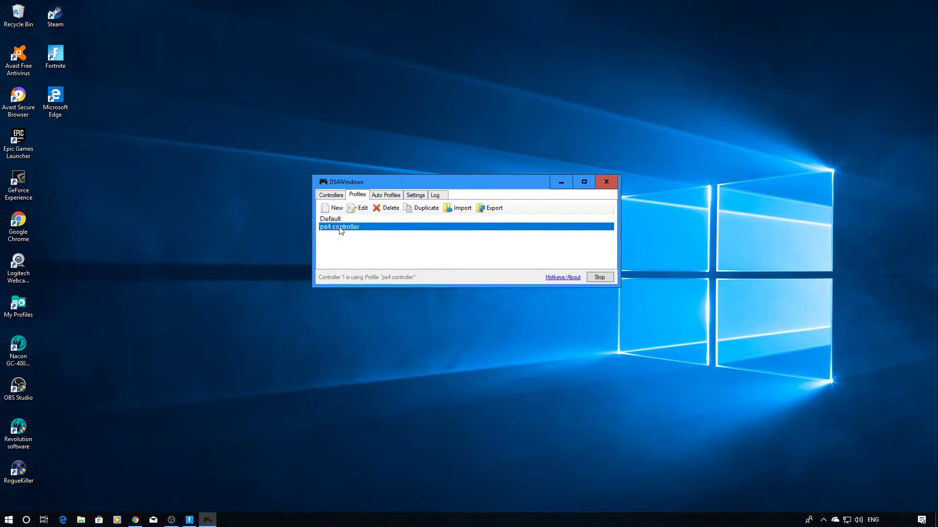
Open the 'ps4 controller' profile editor, move it up and left, then open the Settings tab
{"action": "double_click", "coordinate": [340, 228]}
{"action": "left_click_drag", "start_coordinate": [482, 182], "coordinate": [386, 106]}
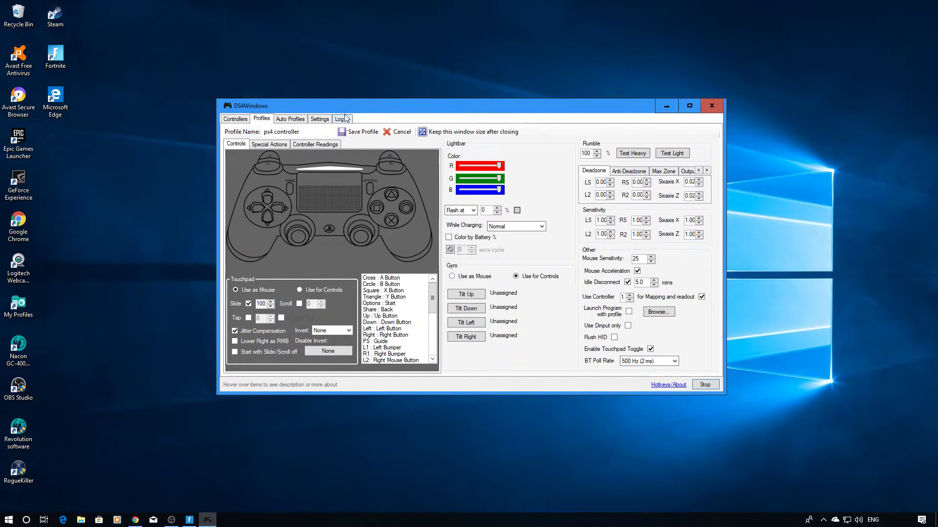
{"action": "left_click", "coordinate": [320, 120]}
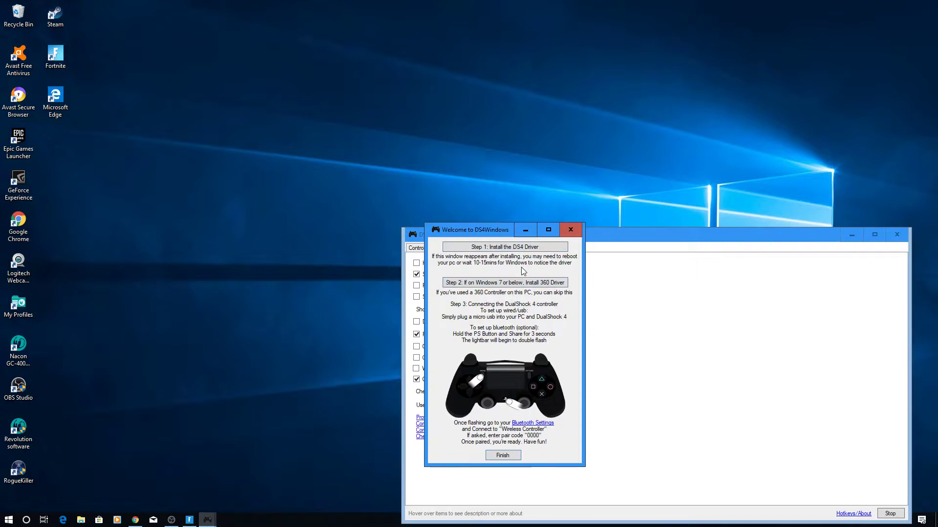
Bring the main DS4Windows window and the Welcome guide forward and drag both into view
{"action": "left_click", "coordinate": [602, 241]}
{"action": "left_click_drag", "start_coordinate": [611, 231], "coordinate": [379, 111]}
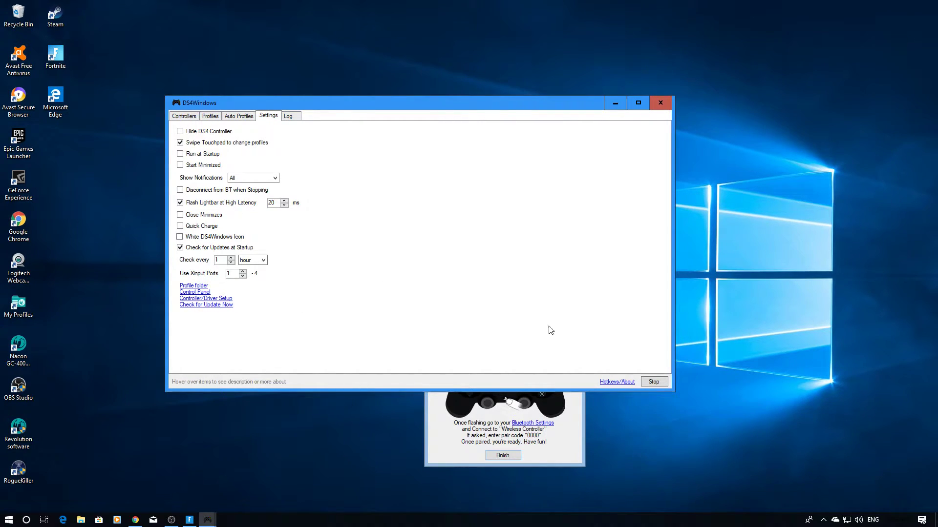
{"action": "left_click", "coordinate": [581, 424]}
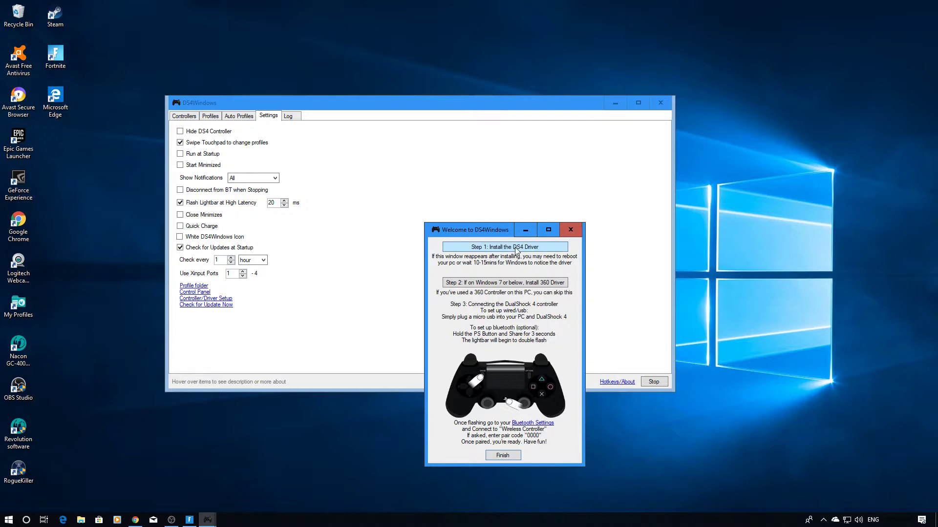
{"action": "left_click_drag", "start_coordinate": [500, 229], "coordinate": [436, 148]}
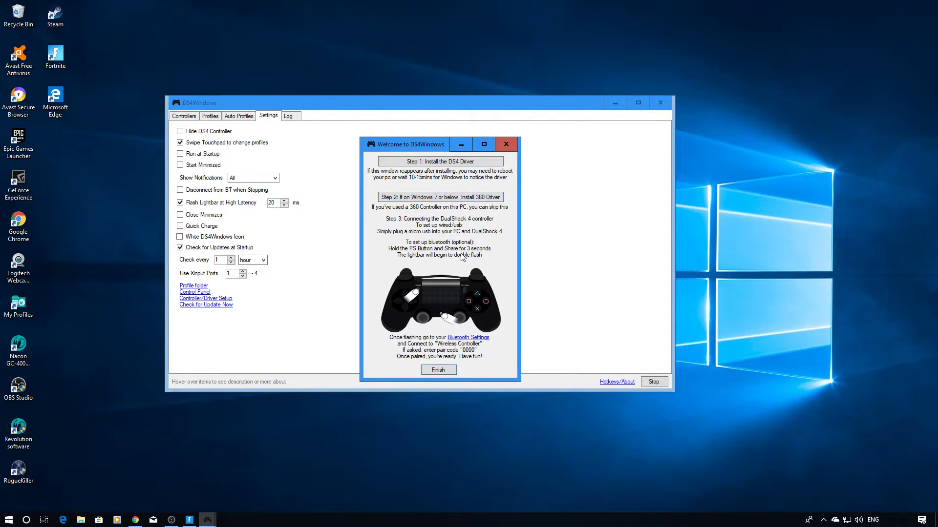
Close the Welcome guide, check controller 1 on USB, and minimise DS4Windows to the tray
{"action": "left_click", "coordinate": [506, 144]}
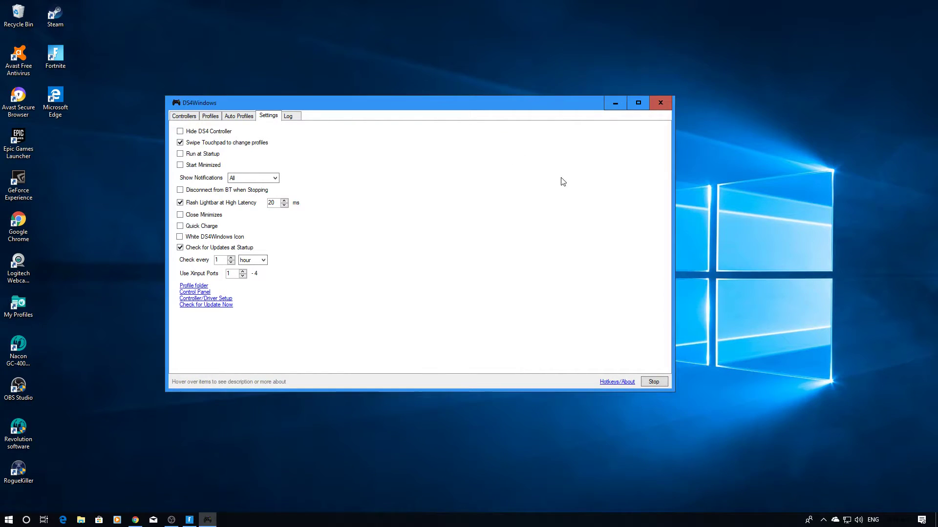
{"action": "left_click", "coordinate": [184, 117]}
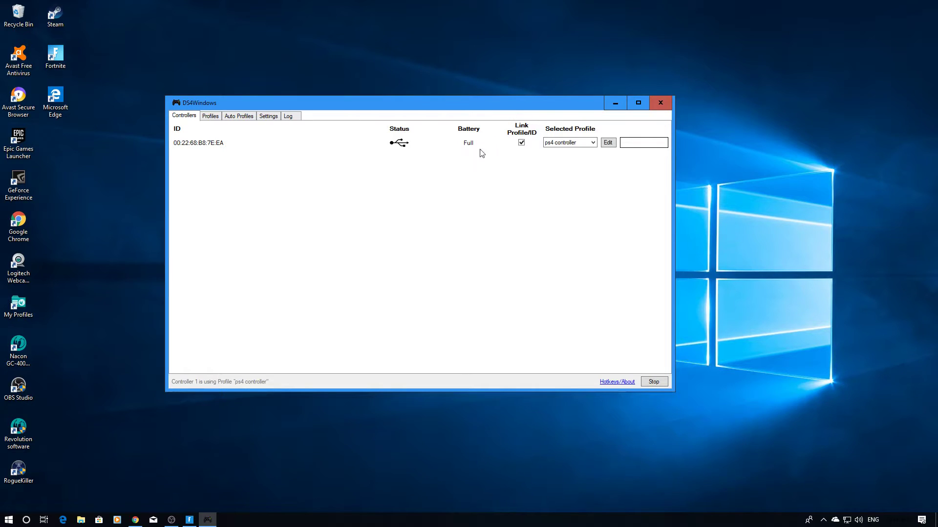
{"action": "left_click", "coordinate": [615, 105]}
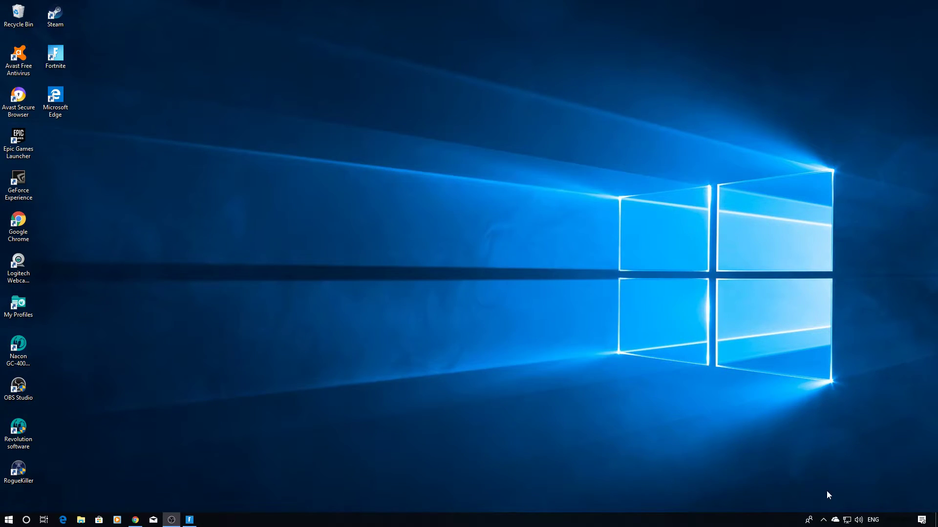
{"action": "left_click", "coordinate": [823, 521]}
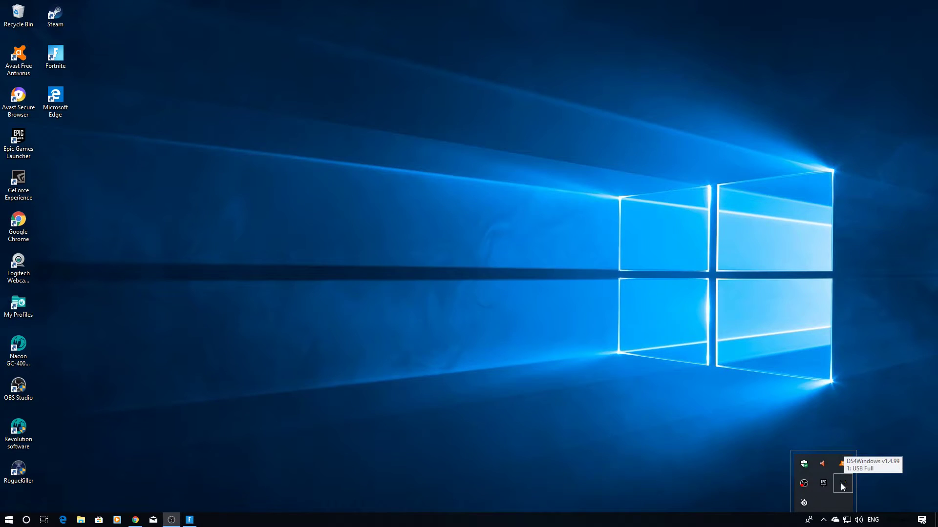
{"action": "left_click", "coordinate": [743, 490]}
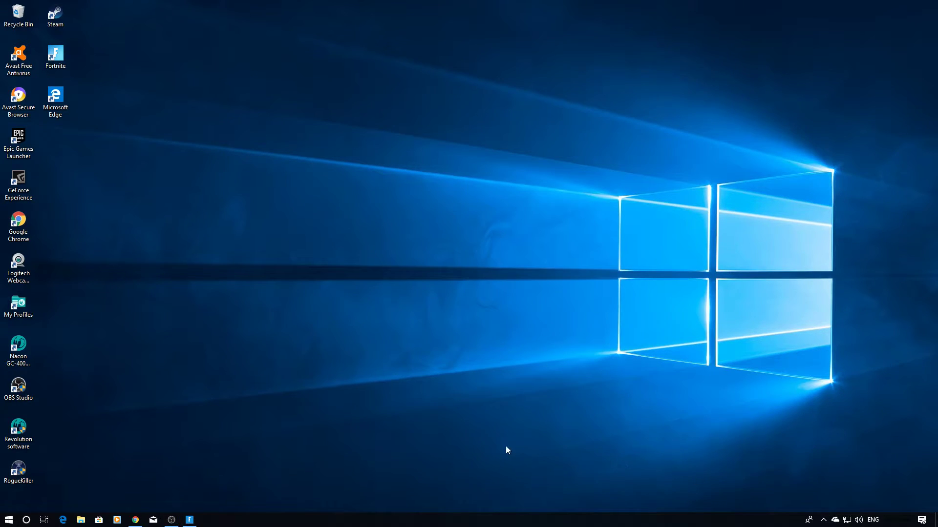
Switch back to Fortnite, review the Accessibility and Controller settings tabs, then exit settings
{"action": "left_click", "coordinate": [189, 520]}
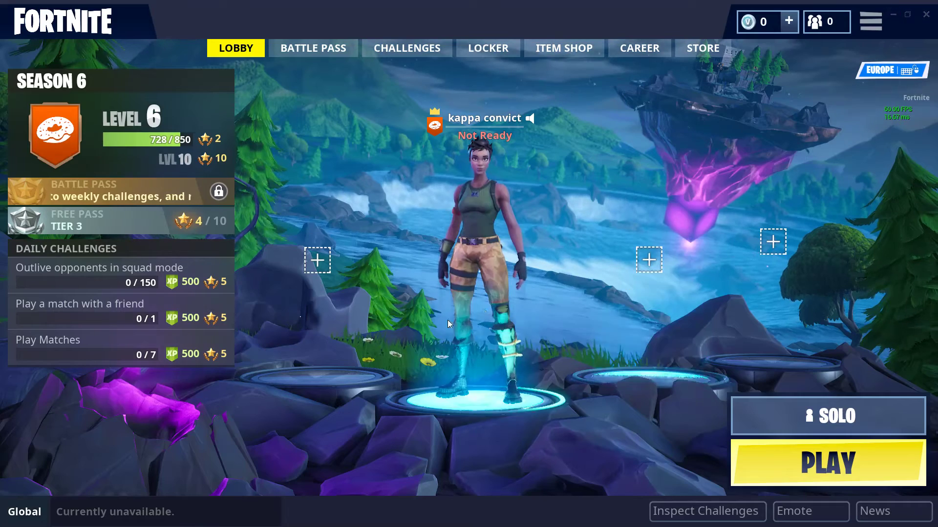
{"action": "left_click", "coordinate": [868, 22]}
{"action": "left_click", "coordinate": [869, 63]}
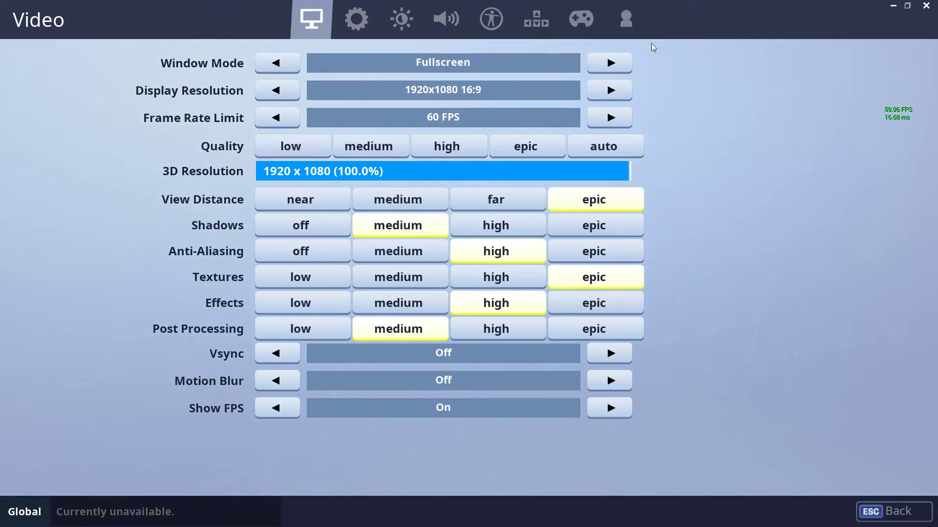
{"action": "left_click", "coordinate": [491, 19]}
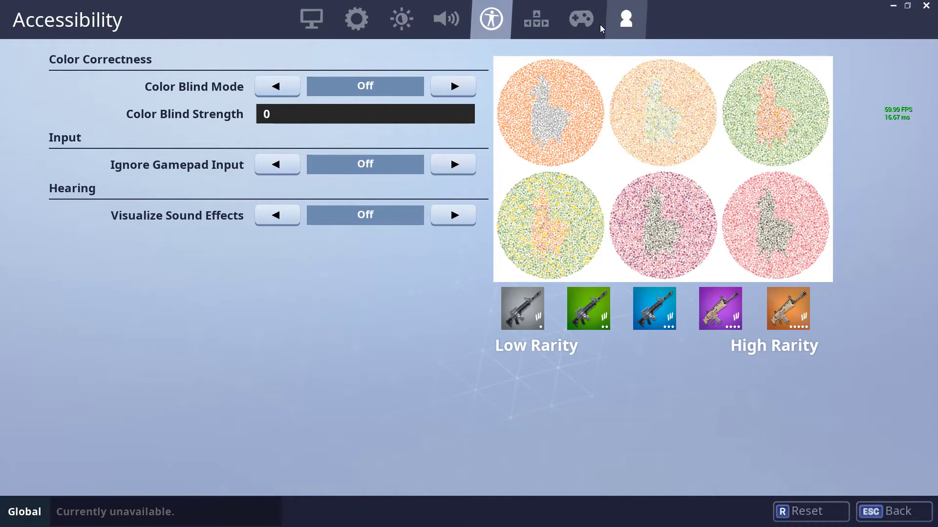
{"action": "left_click", "coordinate": [581, 19]}
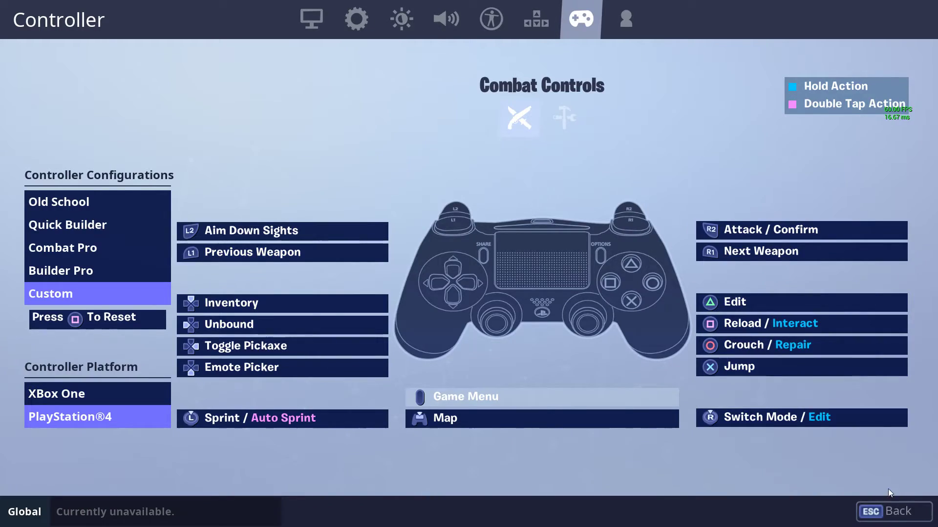
{"action": "left_click", "coordinate": [876, 520]}
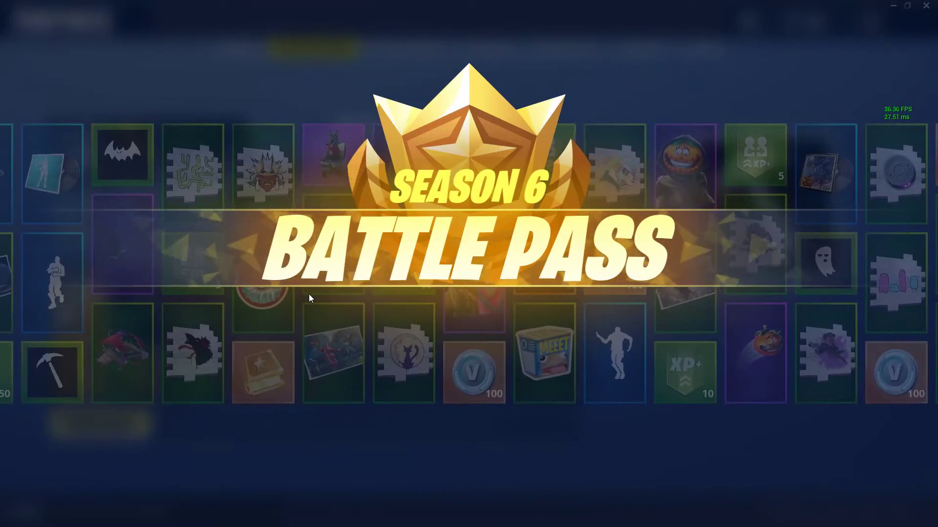
Dismiss the Introducing Pets! popup, cycle lobby pages with Q/E, and close the Battle Pass info
{"action": "key", "text": "Escape"}
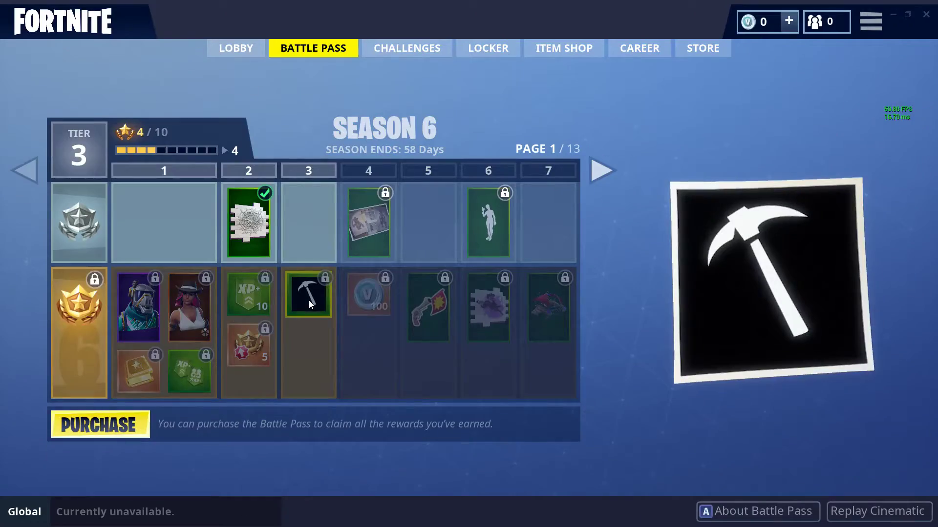
{"action": "key", "text": "e"}
{"action": "key", "text": "e"}
{"action": "key", "text": "q"}
{"action": "key", "text": "q"}
{"action": "key", "text": "e"}
{"action": "key", "text": "e"}
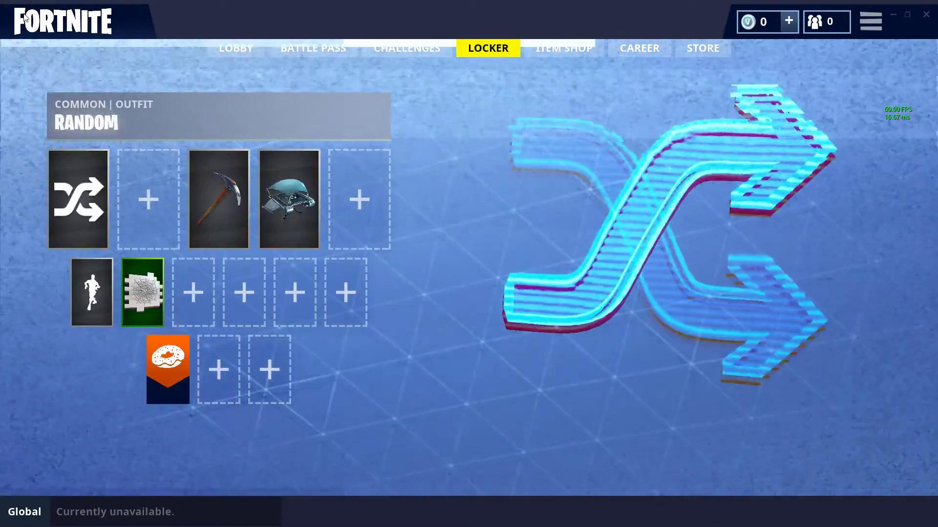
{"action": "key", "text": "e"}
{"action": "key", "text": "q"}
{"action": "key", "text": "q"}
{"action": "key", "text": "q"}
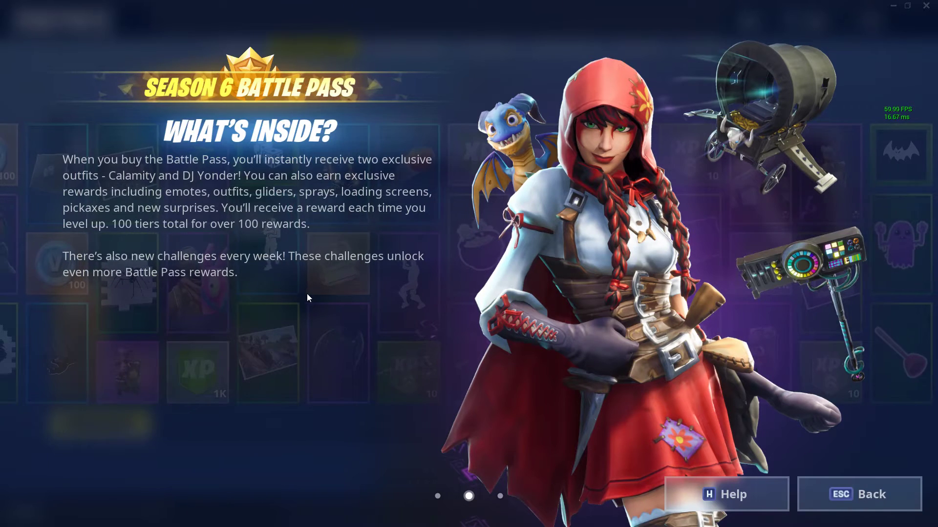
{"action": "left_click", "coordinate": [825, 490]}
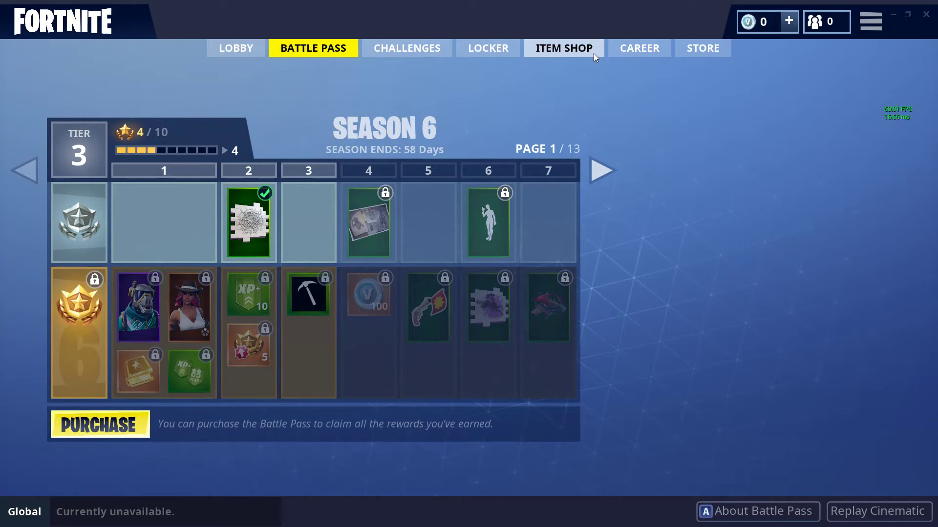
Flip back and forth through the Battle Pass, Store, Challenges, Locker and Item Shop pages with the bumpers
{"action": "key", "text": "Escape"}
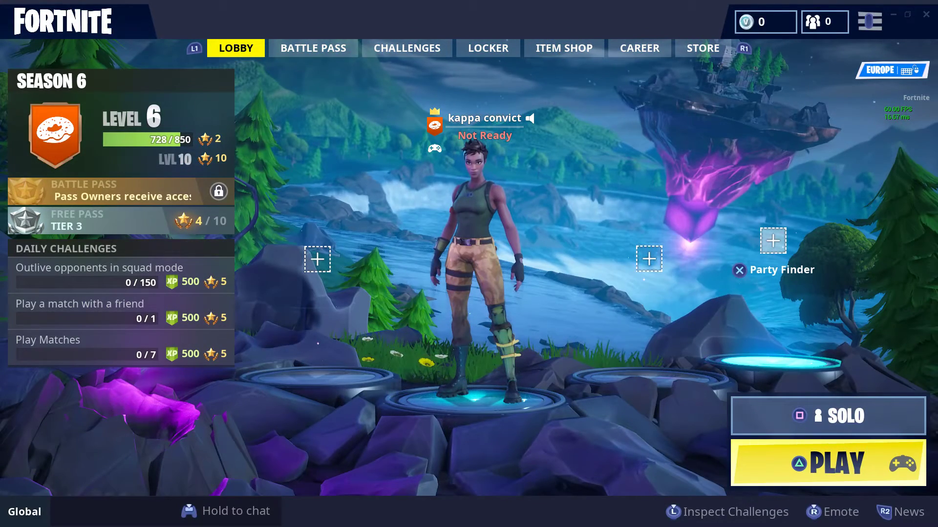
{"action": "key", "text": "e"}
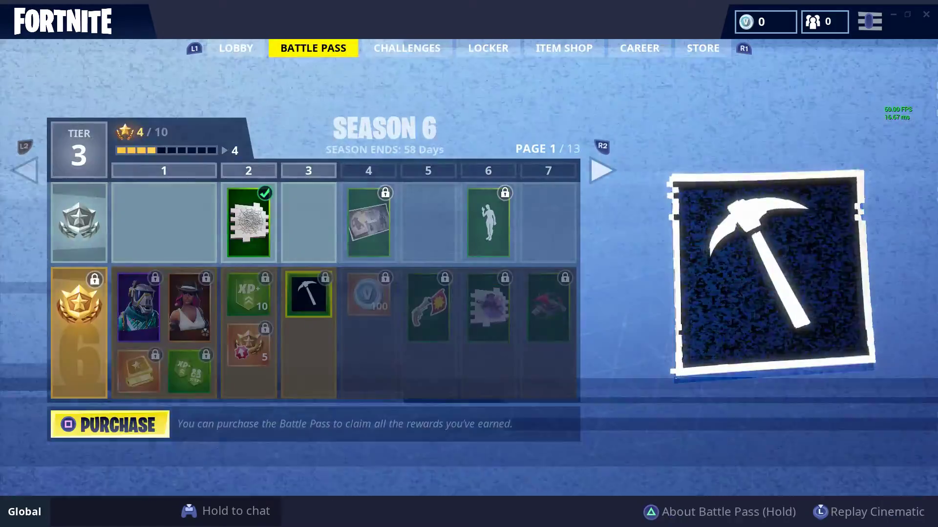
{"action": "key", "text": "e"}
{"action": "key", "text": "e"}
{"action": "key", "text": "e"}
{"action": "key", "text": "e"}
{"action": "key", "text": "e"}
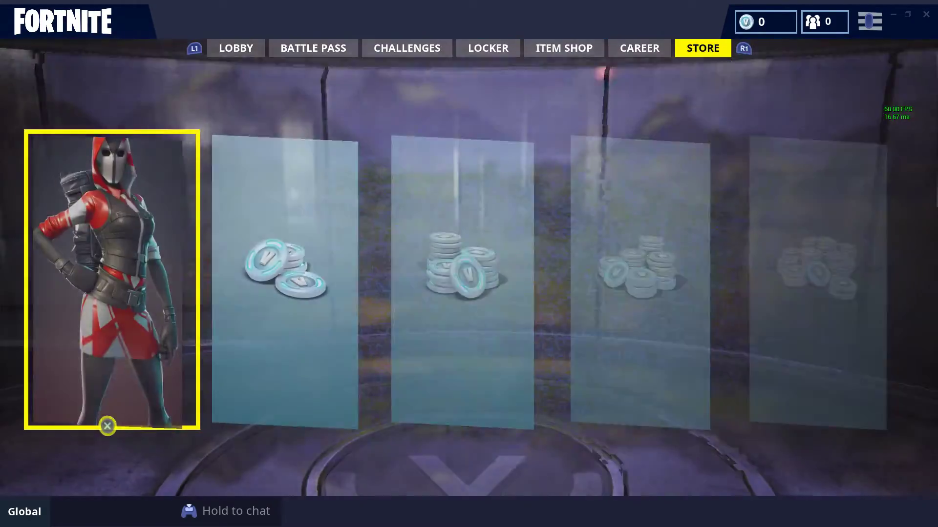
{"action": "key", "text": "q"}
{"action": "key", "text": "q"}
{"action": "key", "text": "q"}
{"action": "key", "text": "q"}
{"action": "key", "text": "e"}
{"action": "key", "text": "e"}
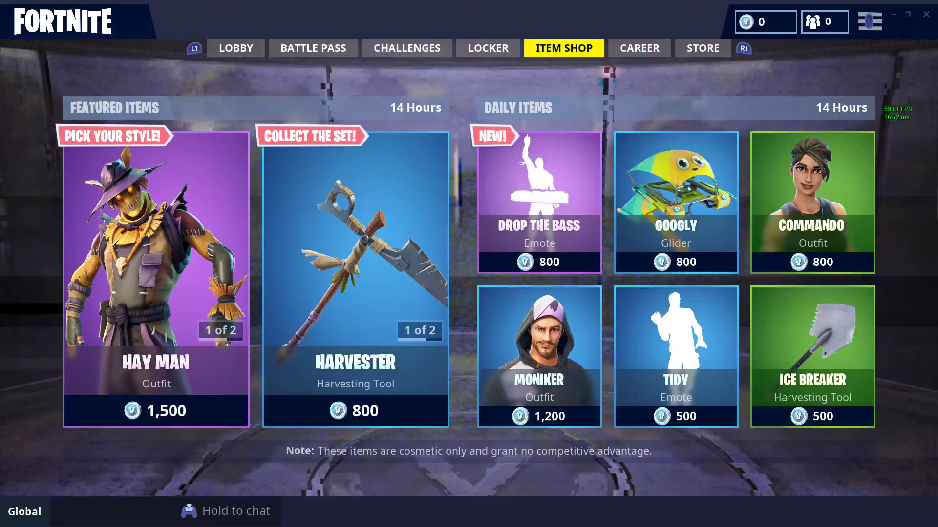
{"action": "key", "text": "q"}
{"action": "key", "text": "q"}
{"action": "key", "text": "q"}
{"action": "key", "text": "q"}
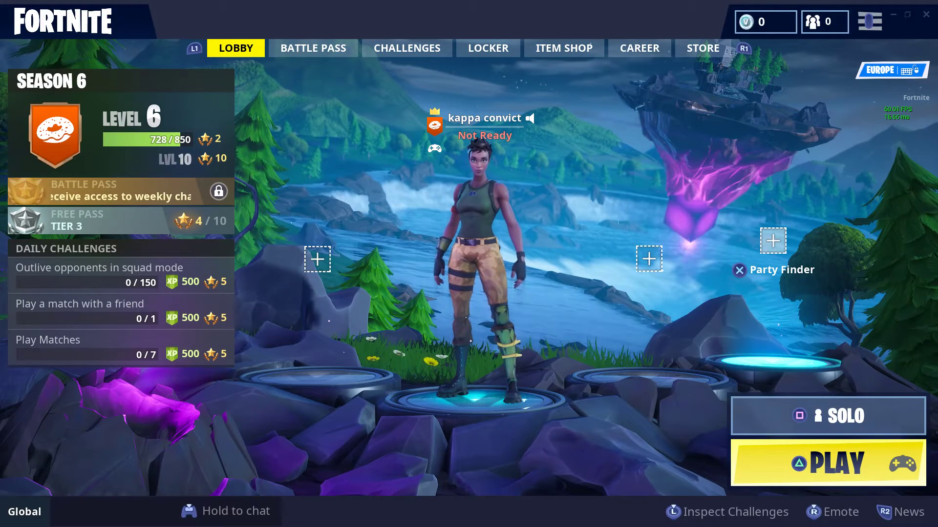
{"action": "left_click", "coordinate": [870, 21]}
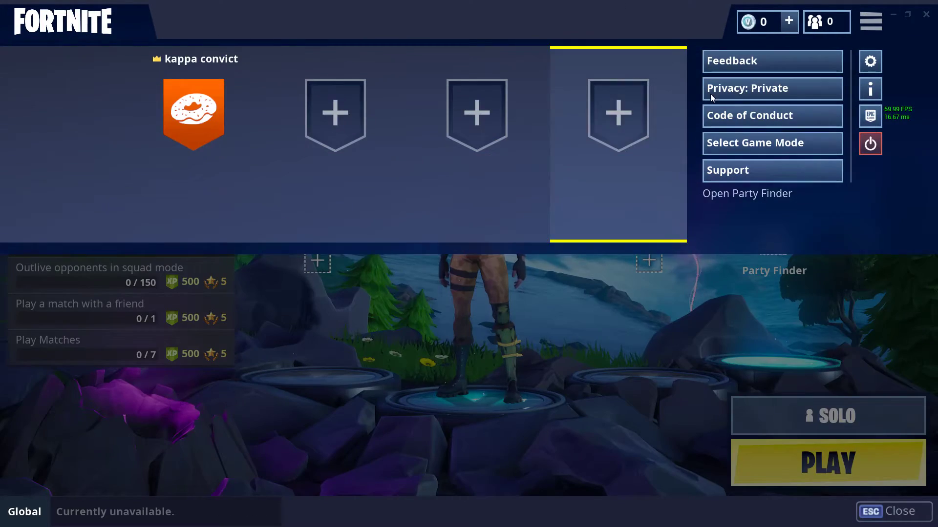
{"action": "left_click", "coordinate": [863, 62]}
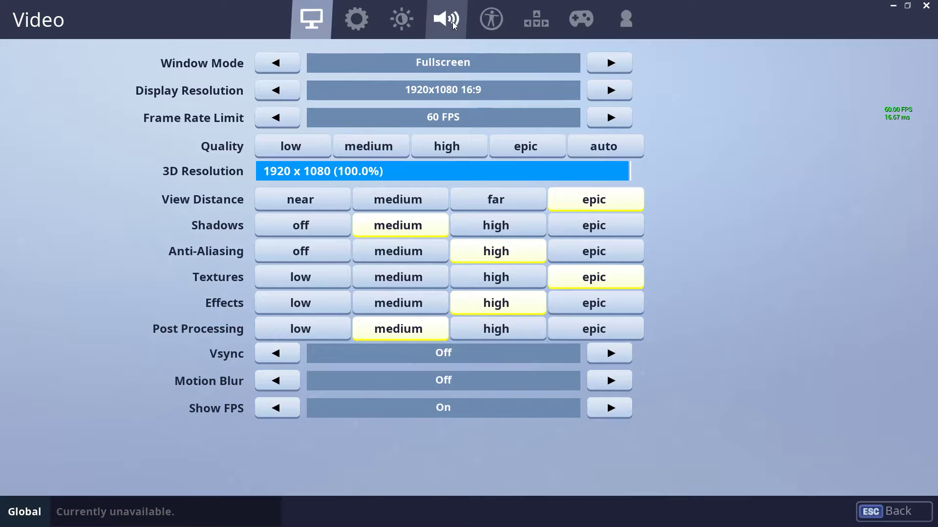
{"action": "left_click", "coordinate": [533, 21]}
{"action": "left_click", "coordinate": [503, 23]}
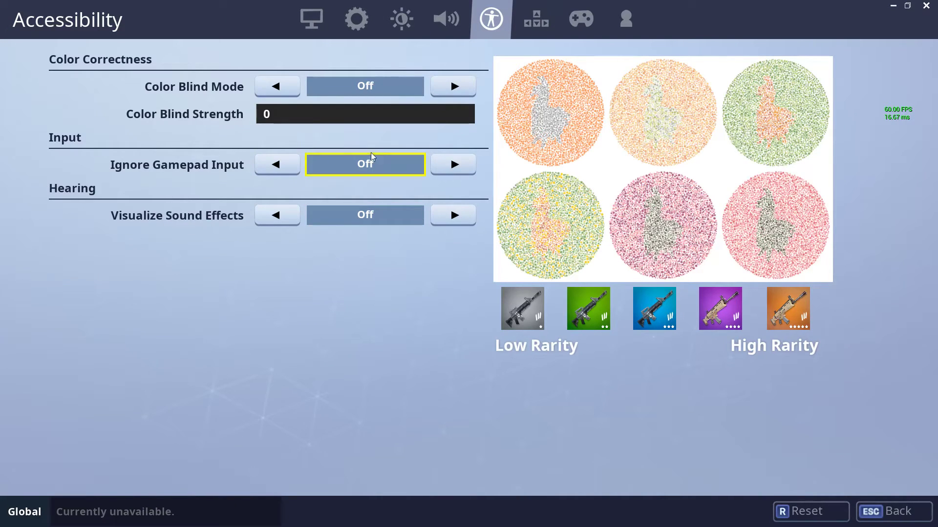
{"action": "left_click", "coordinate": [573, 23]}
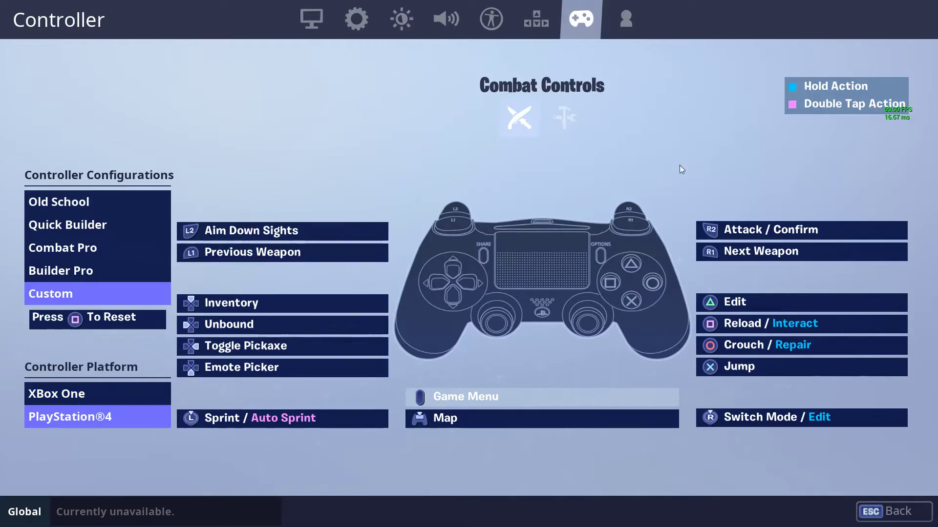
{"action": "left_click", "coordinate": [902, 520]}
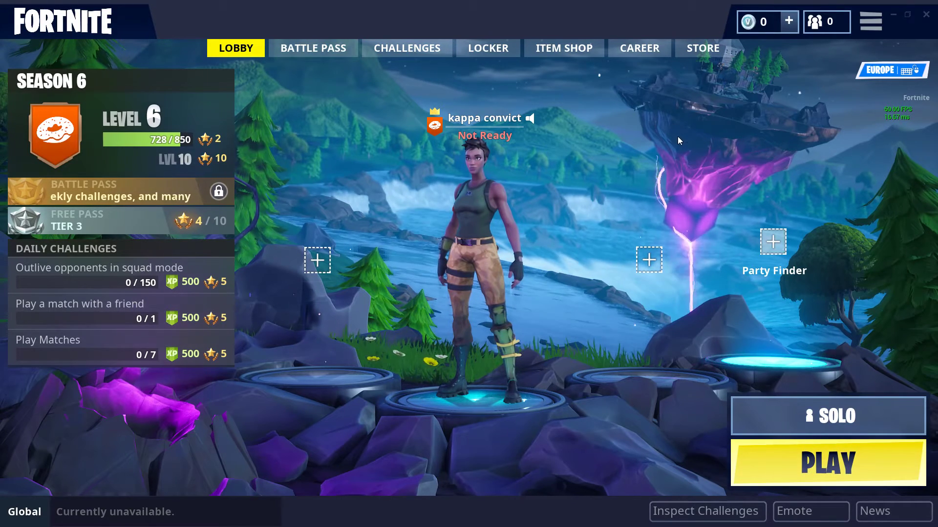
Launch Solo Battle Royale matchmaking and wait for the match to load onto the pre-game island
{"action": "key", "text": "Return"}
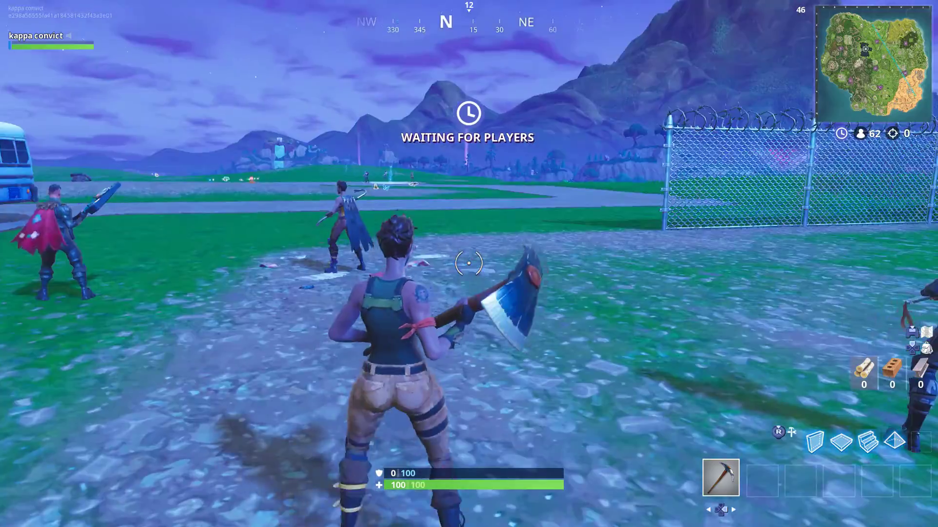
Run across the pregame island and pick up the Dual Pistols, a rifle and ammo
{"action": "key", "text": "w"}
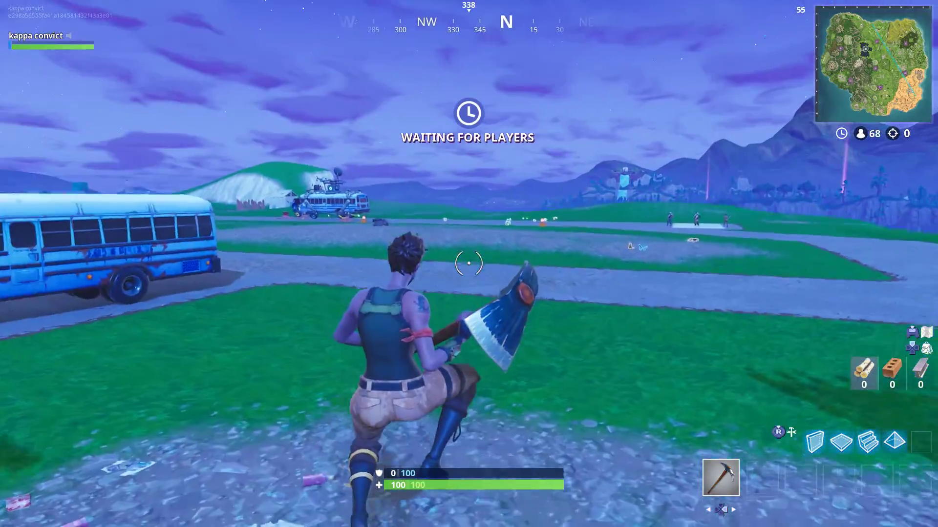
{"action": "key", "text": "w"}
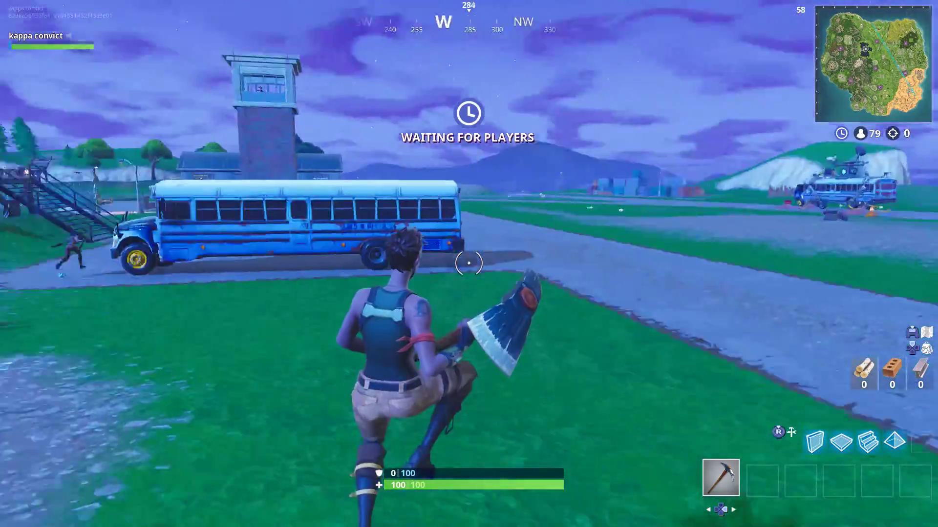
{"action": "key", "text": "w"}
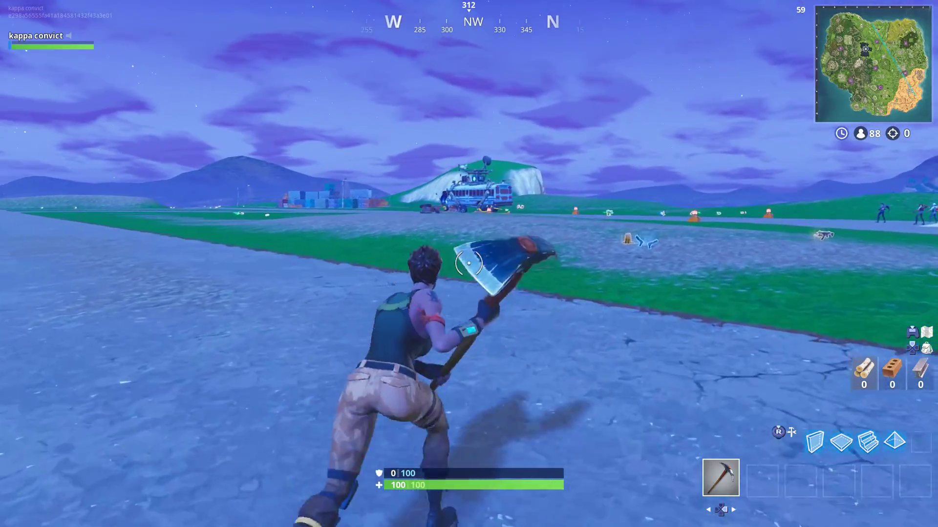
{"action": "key", "text": "w"}
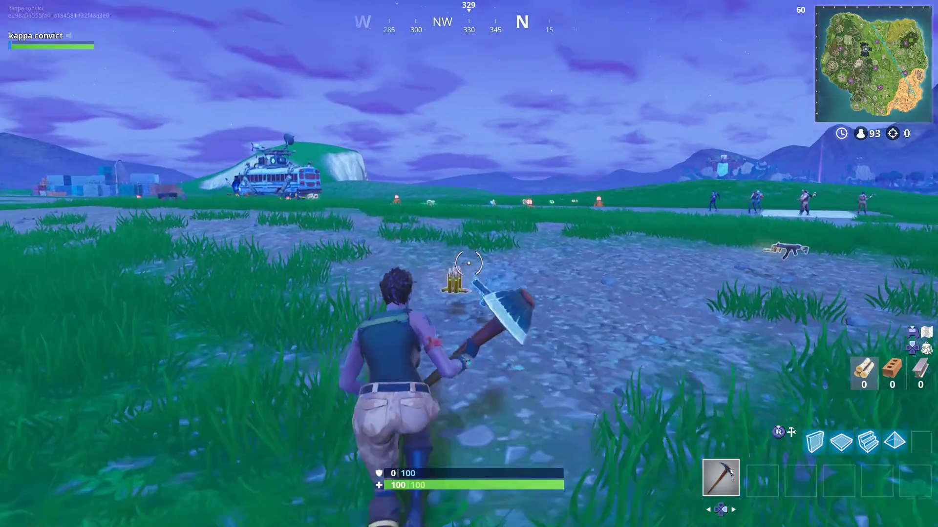
{"action": "key", "text": "e"}
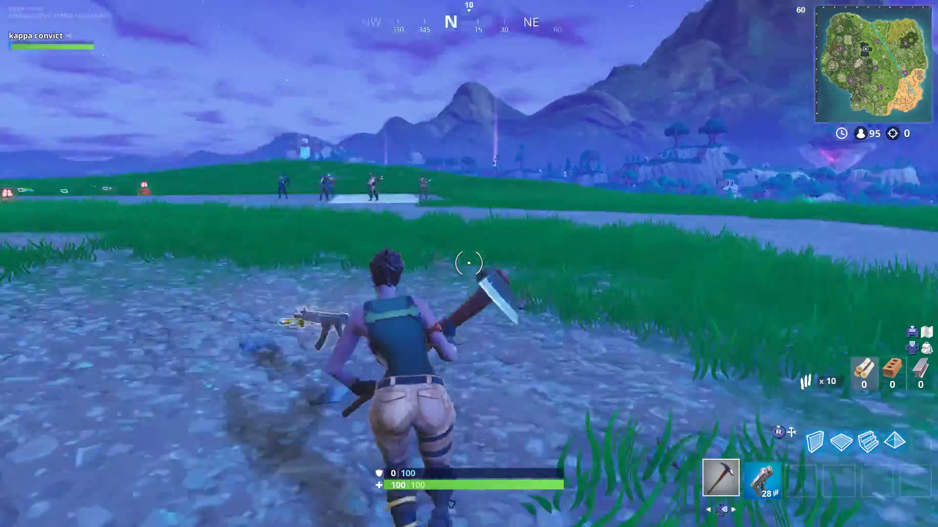
{"action": "key", "text": "e"}
Preview building a wall, return to the pistol and fire it while turning
{"action": "key", "text": "q"}
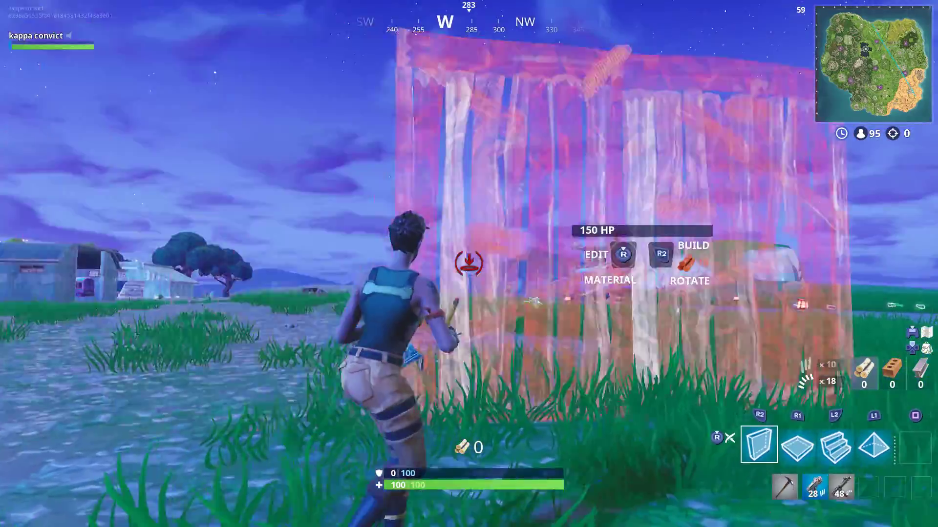
{"action": "key", "text": "q"}
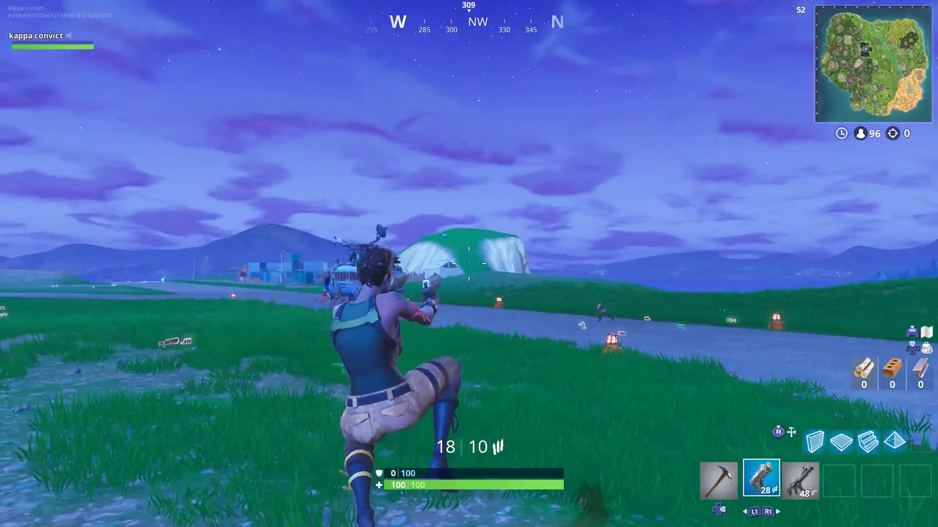
{"action": "left_click", "coordinate": [468, 263]}
{"action": "left_click", "coordinate": [468, 263]}
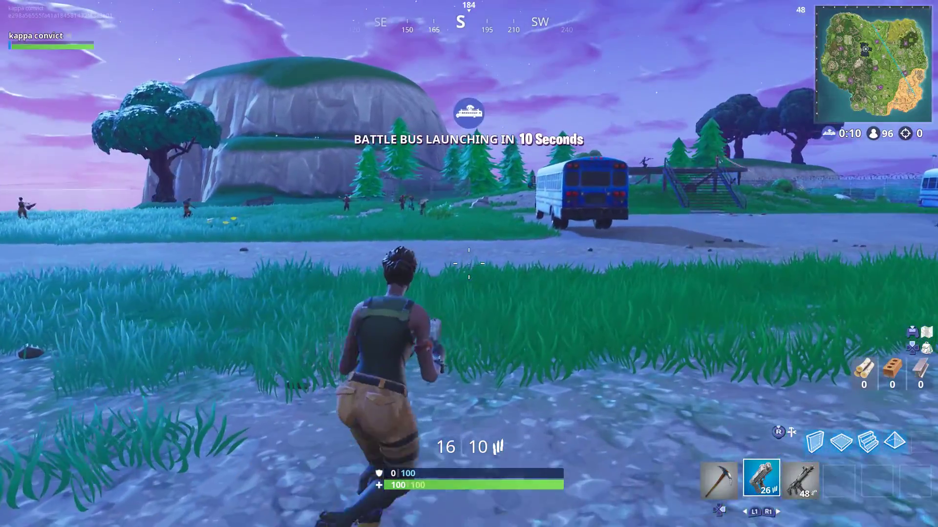
Leave the match from the in-game menu and return to the Solo lobby
{"action": "key", "text": "Escape"}
{"action": "key", "text": "Down"}
{"action": "key", "text": "Down"}
{"action": "key", "text": "Down"}
{"action": "key", "text": "Return"}
{"action": "key", "text": "Return"}
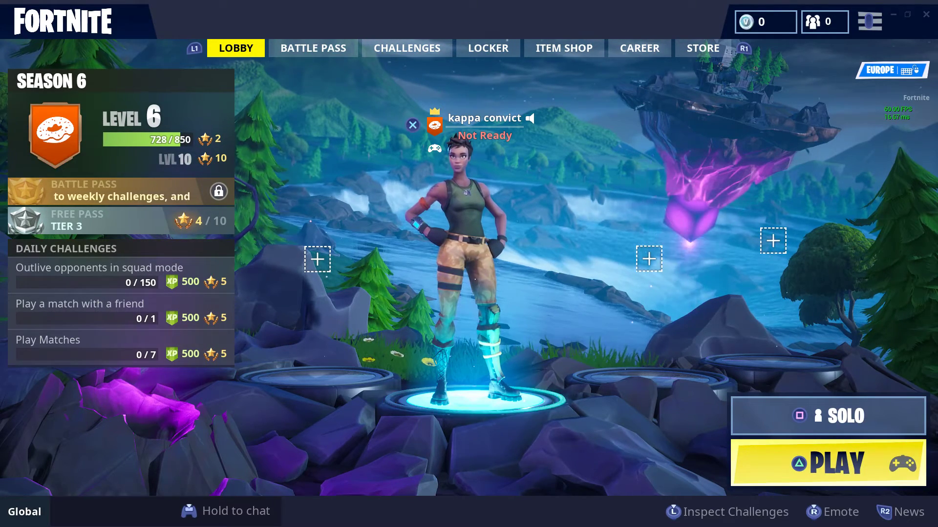
Minimise Fortnite to the Windows desktop and select the Revolution software shortcut
{"action": "key", "text": "super+d"}
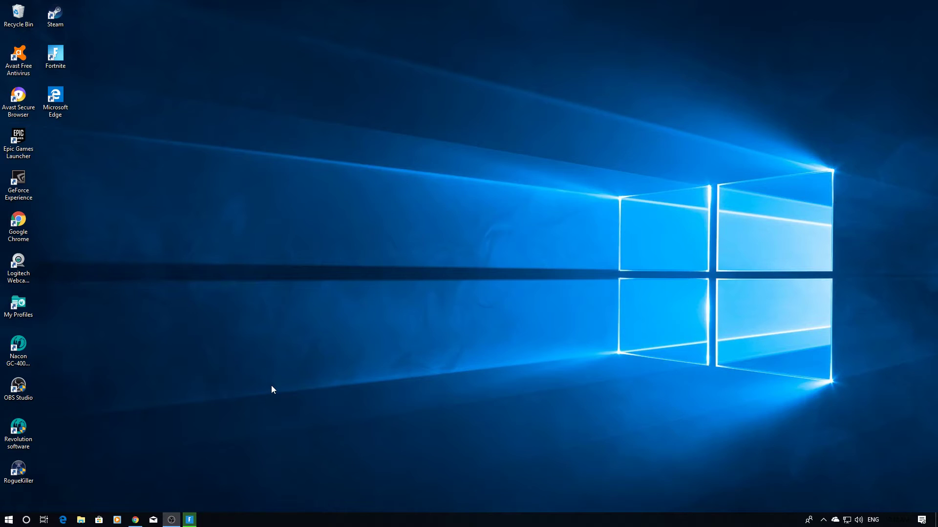
{"action": "left_click", "coordinate": [13, 428]}
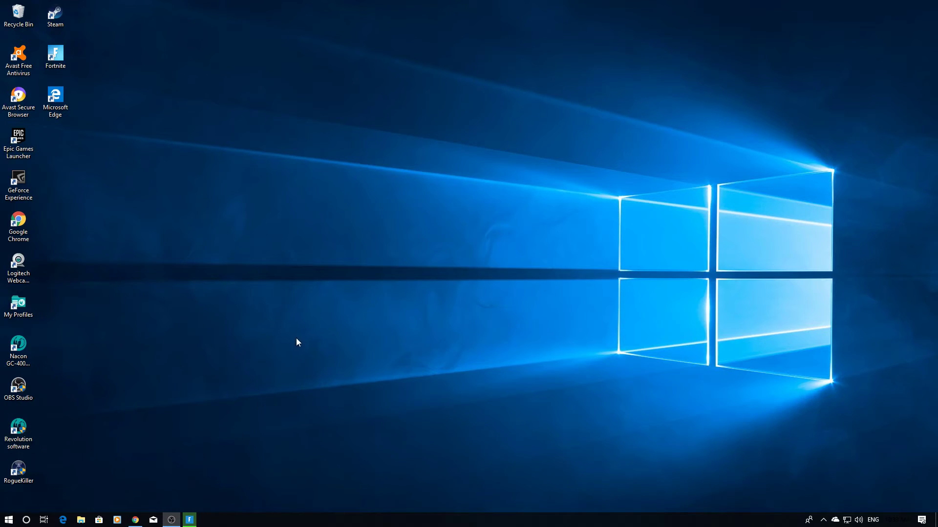